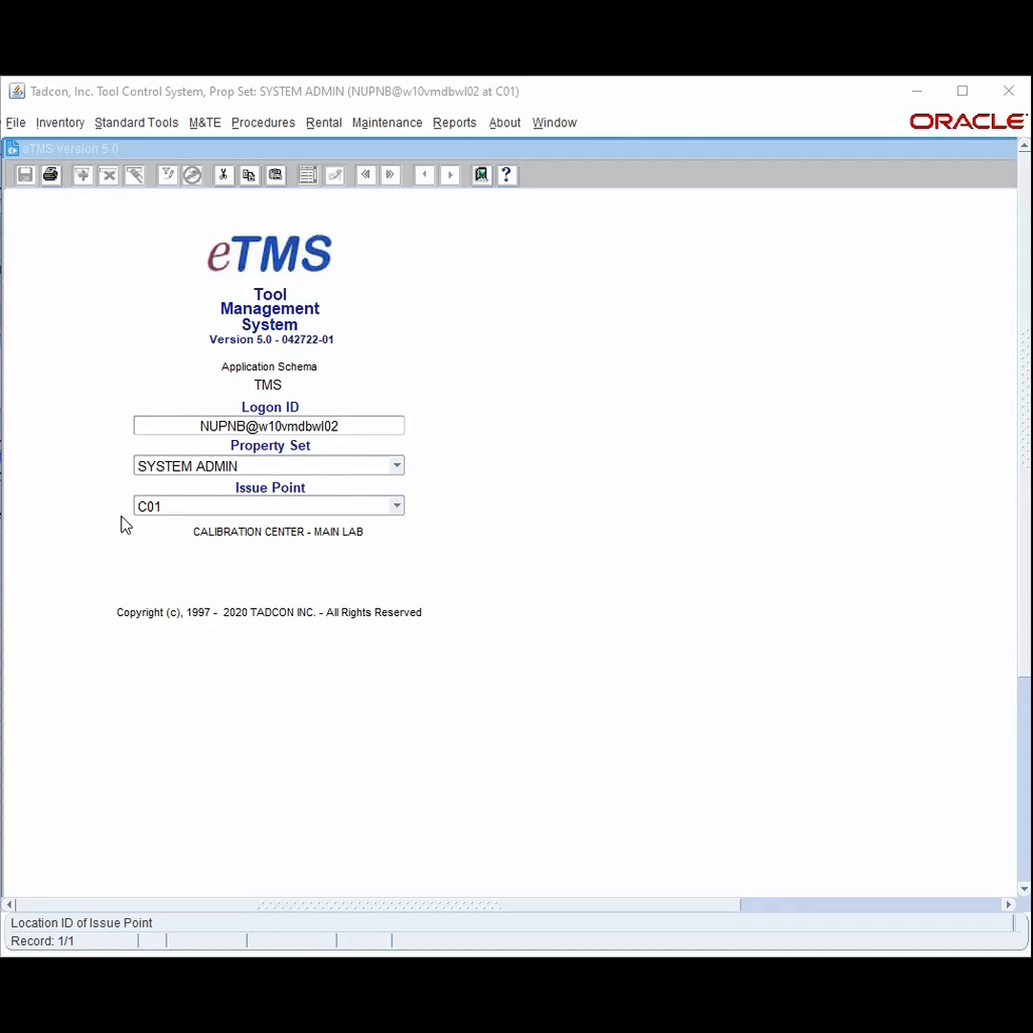
# - Open the Document Inventory form and enter "* C01-M&TE" as the inventory identifier
pyautogui.click(63, 123)
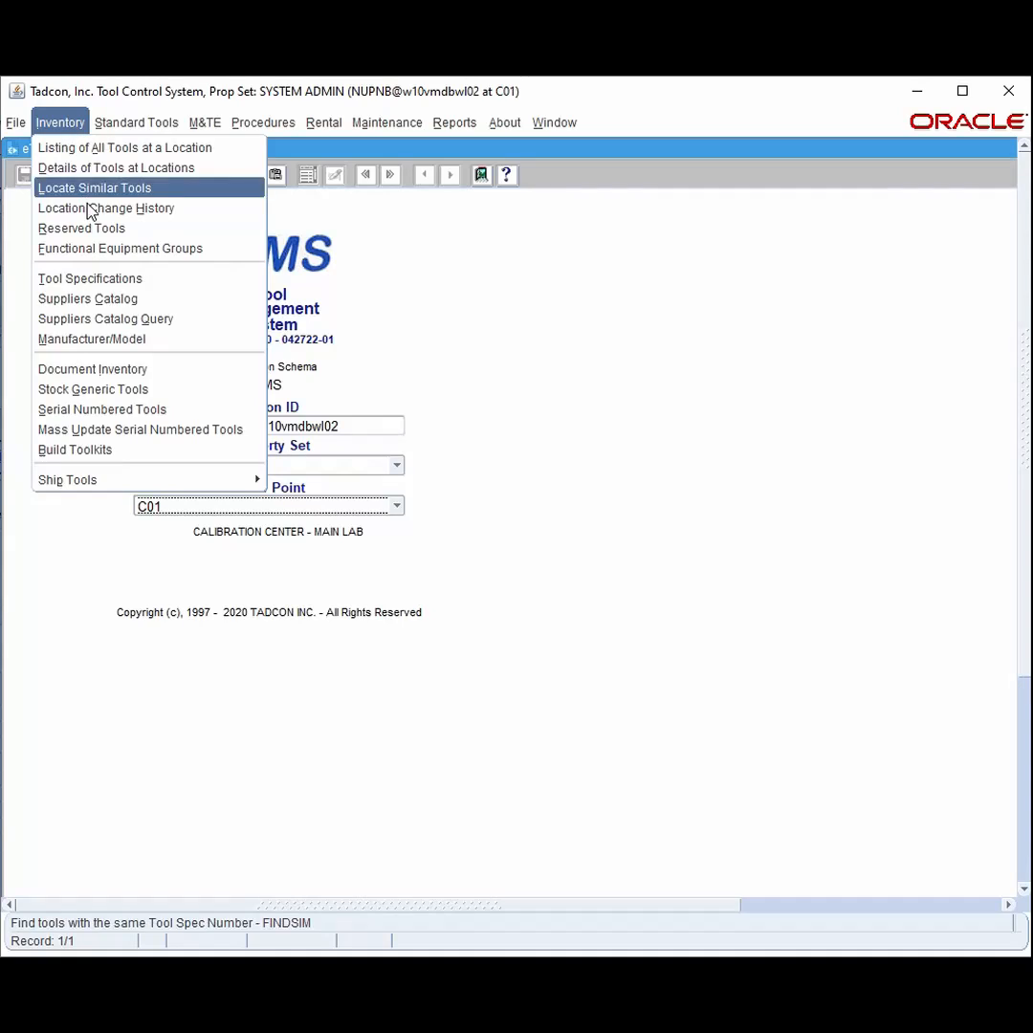
pyautogui.click(175, 371)
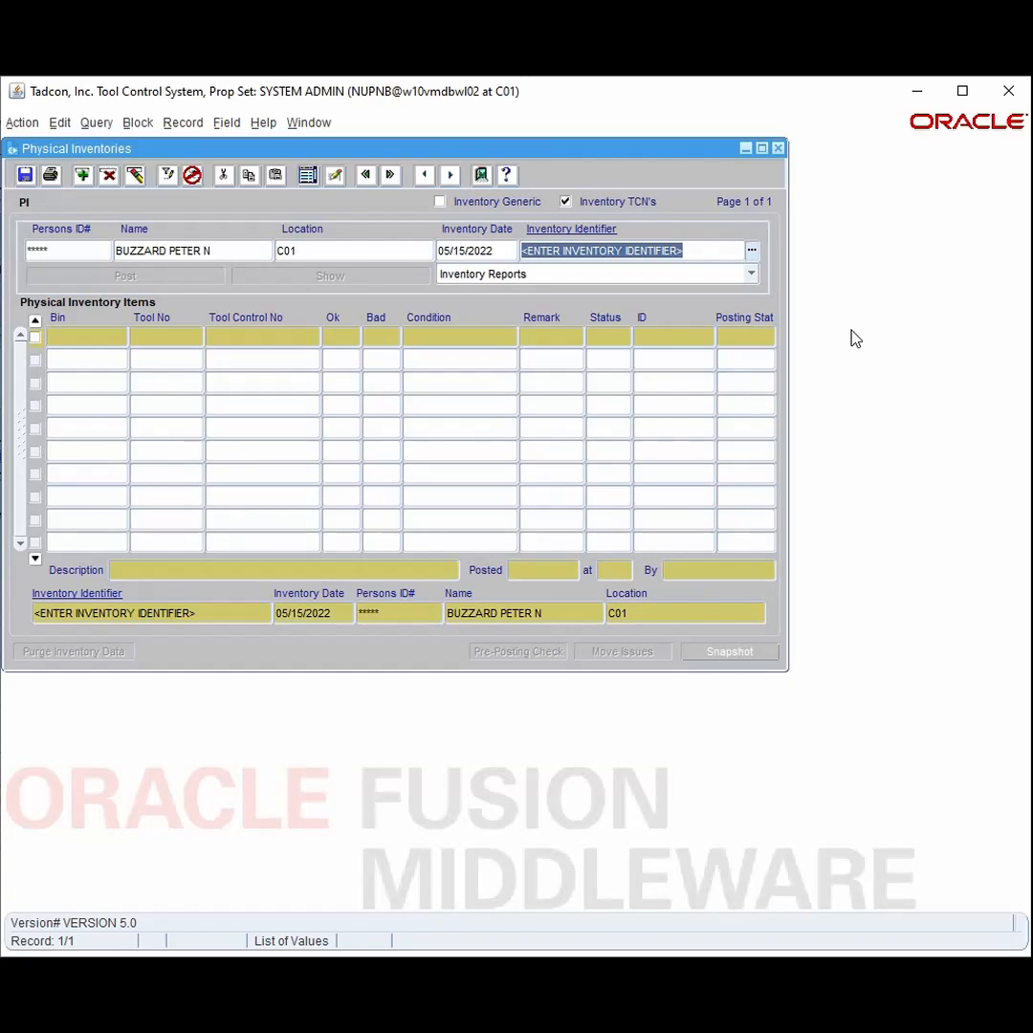
pyautogui.write('*')
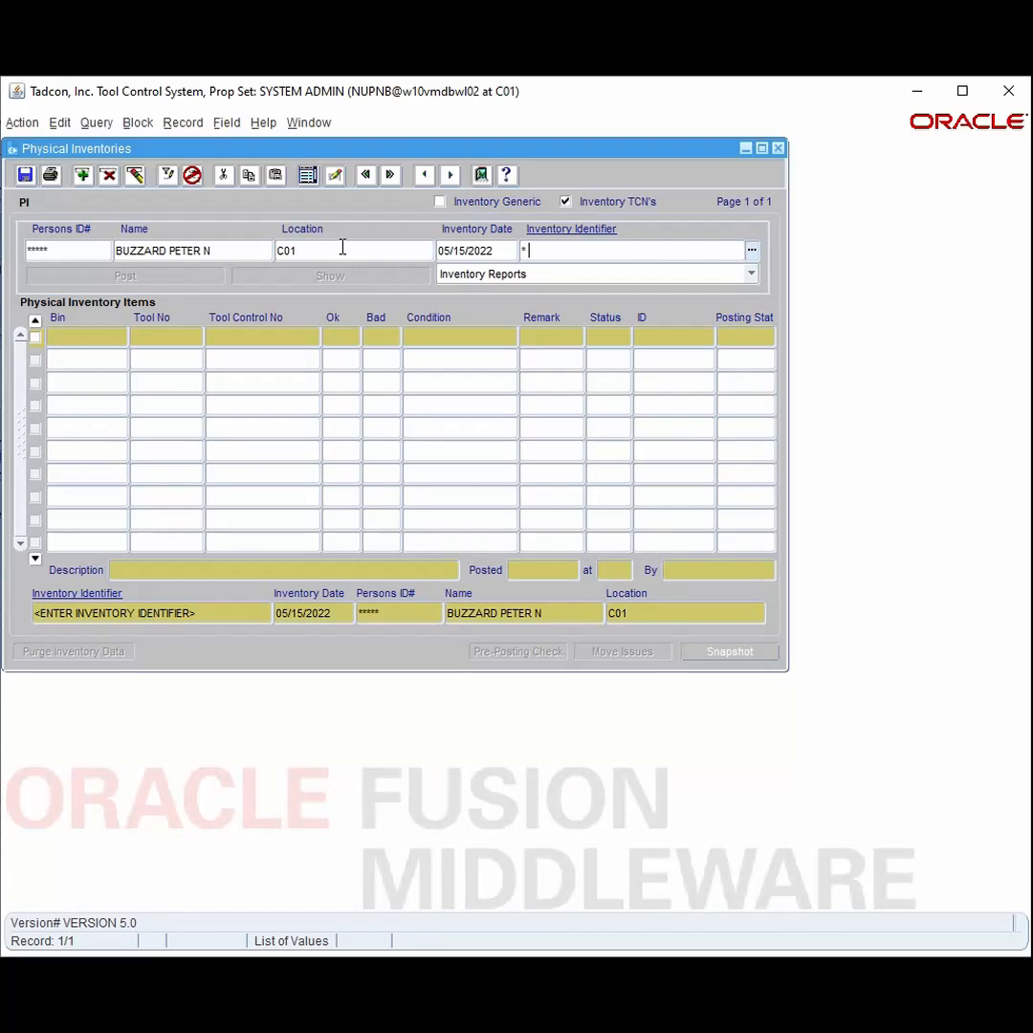
pyautogui.write('C01-M&TE')
# - Create the "* C01-M&TE" template snapshot with the added criterion Current Bin = DIMEN, and return to the inventory form
pyautogui.click(758, 653)
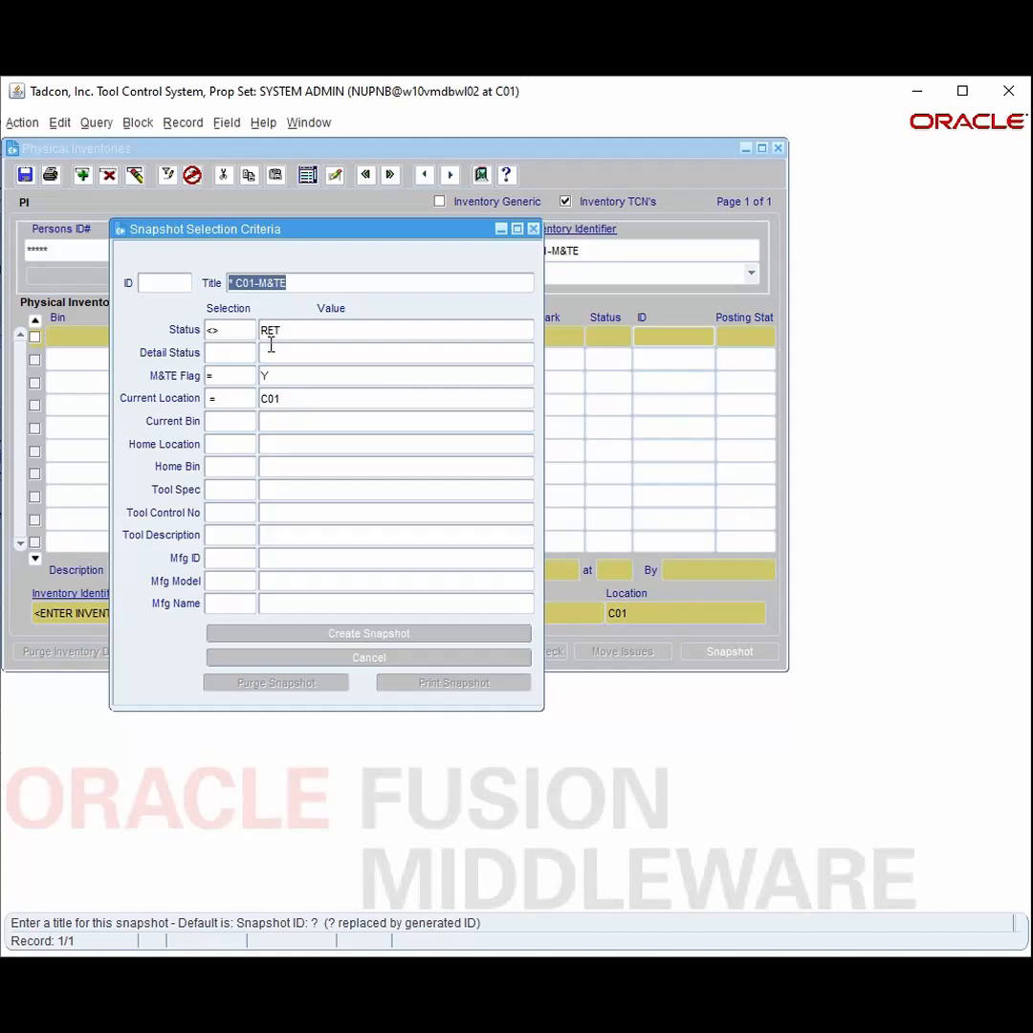
pyautogui.click(227, 421)
pyautogui.write('=')
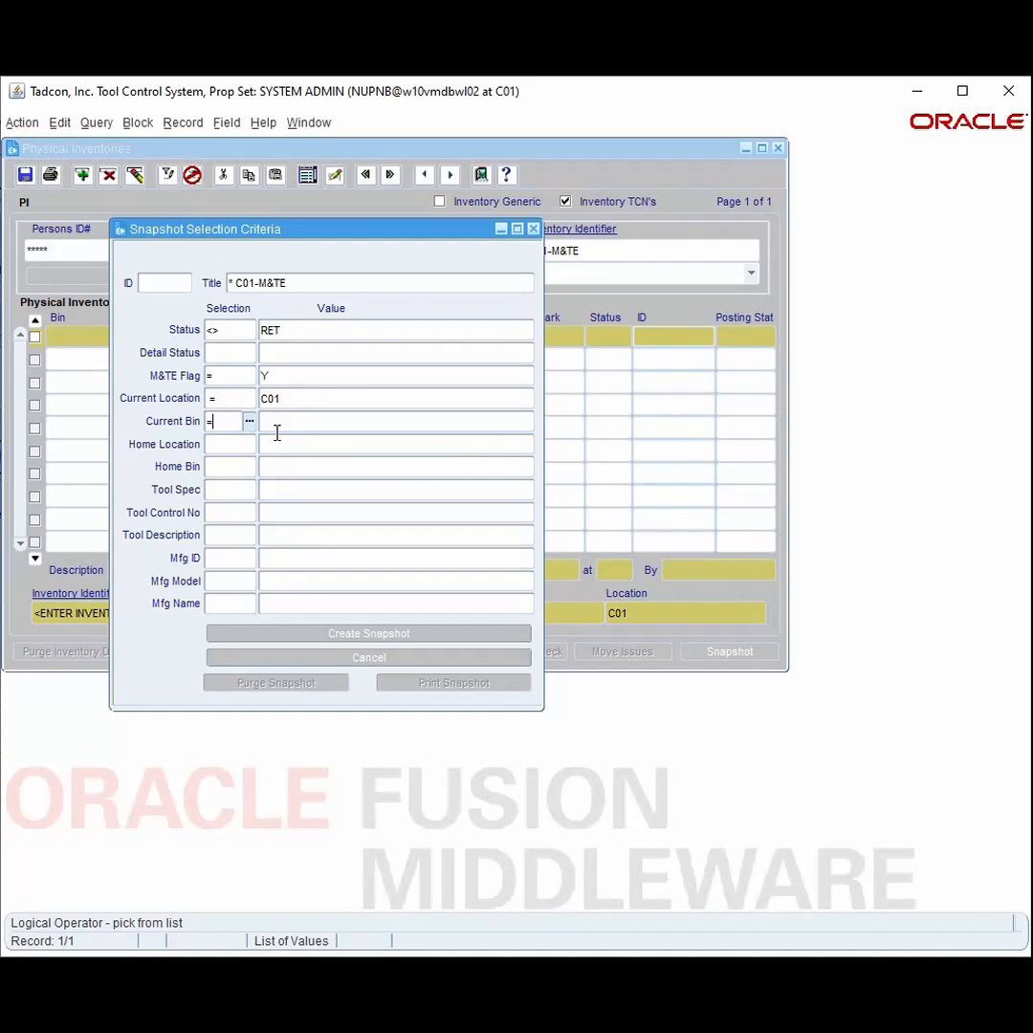
pyautogui.click(276, 430)
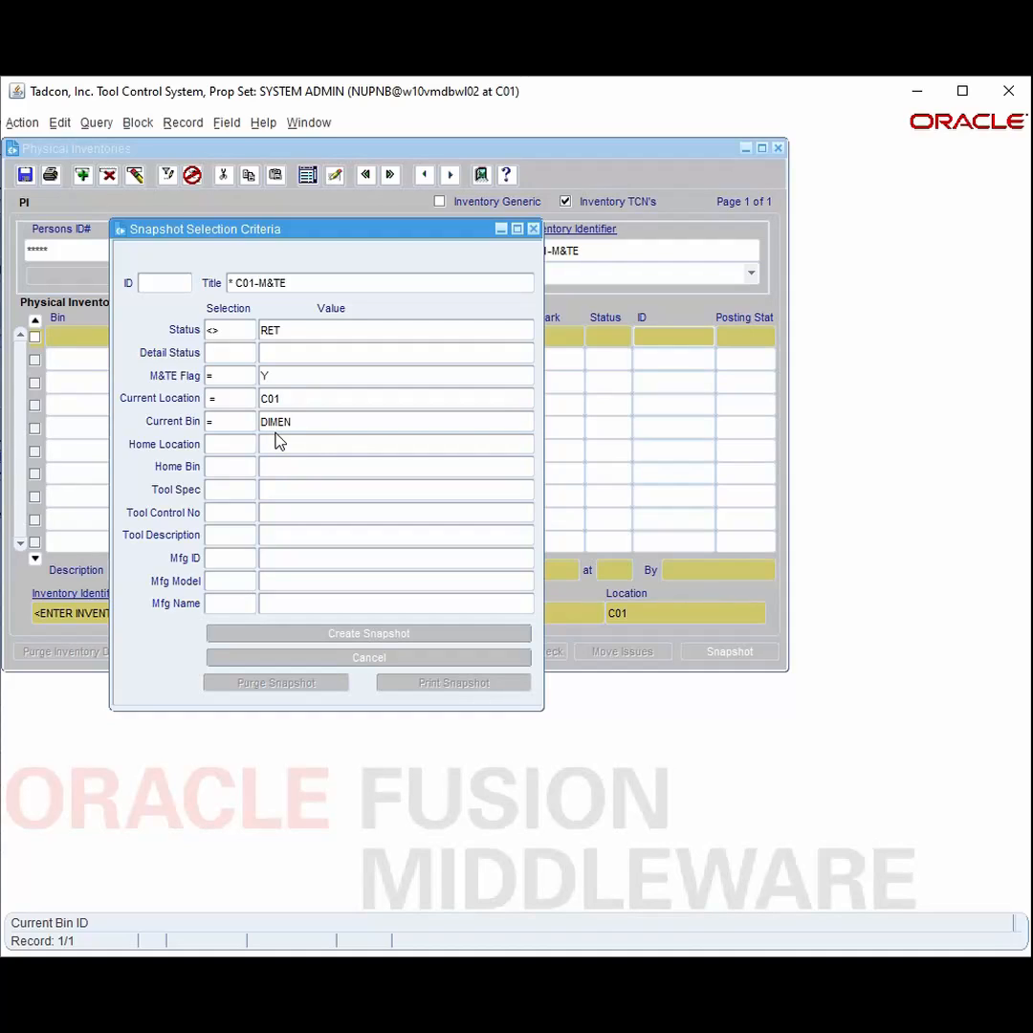
pyautogui.click(437, 632)
pyautogui.click(667, 580)
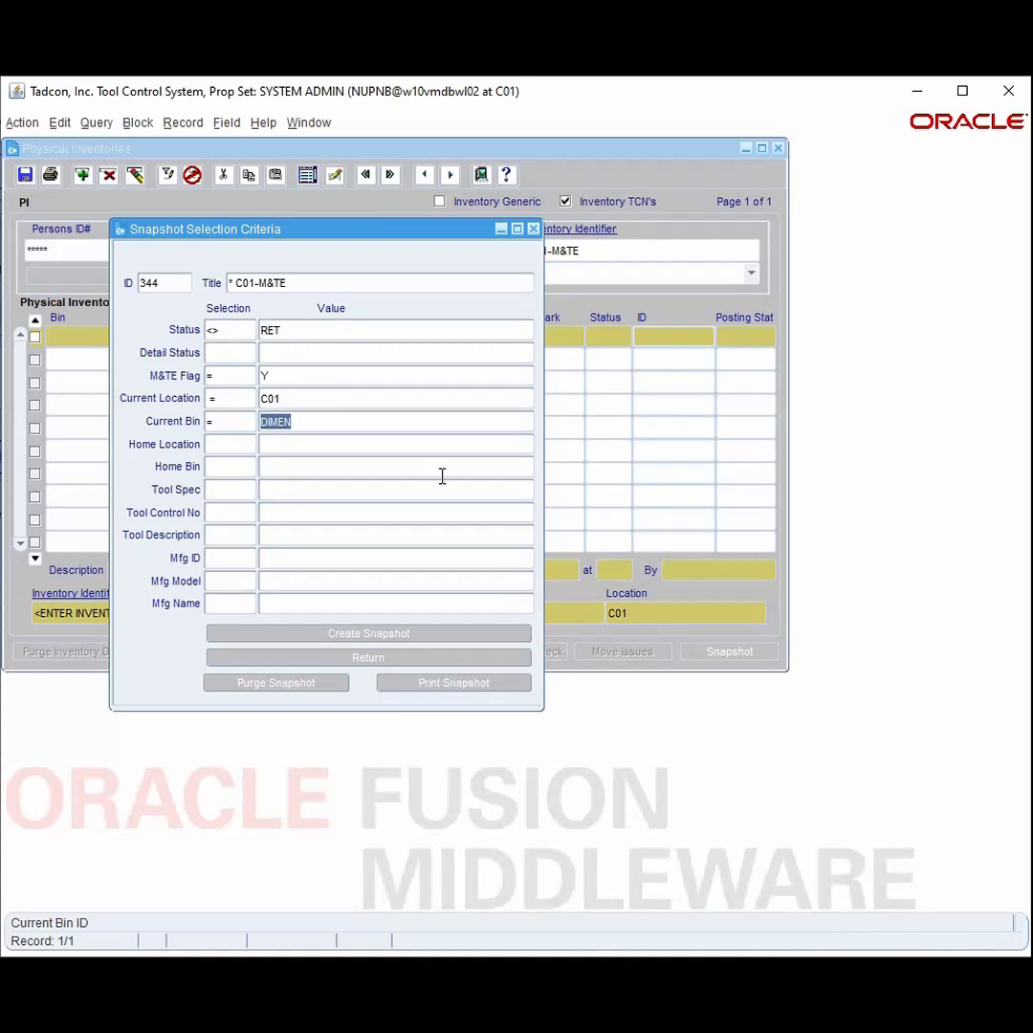
pyautogui.moveTo(239, 286); pyautogui.dragTo(284, 288)
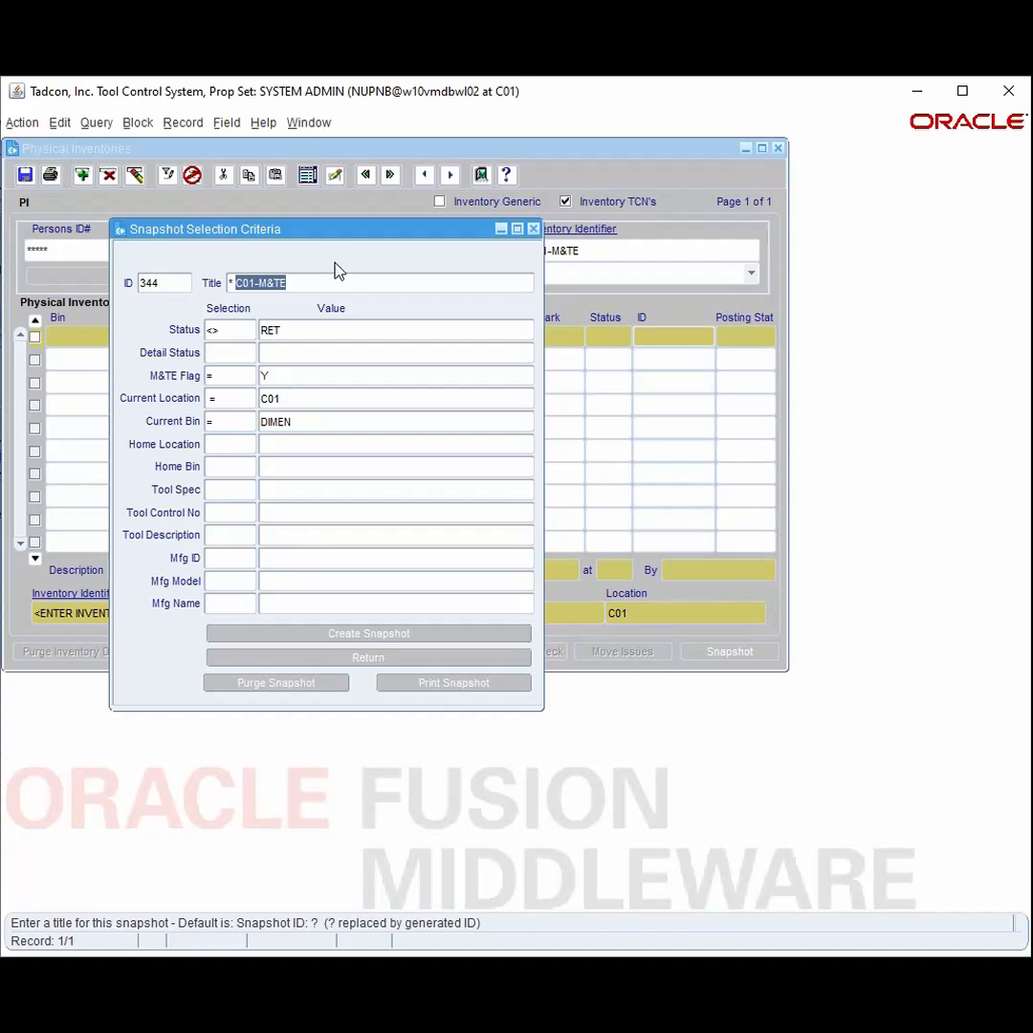
pyautogui.click(397, 660)
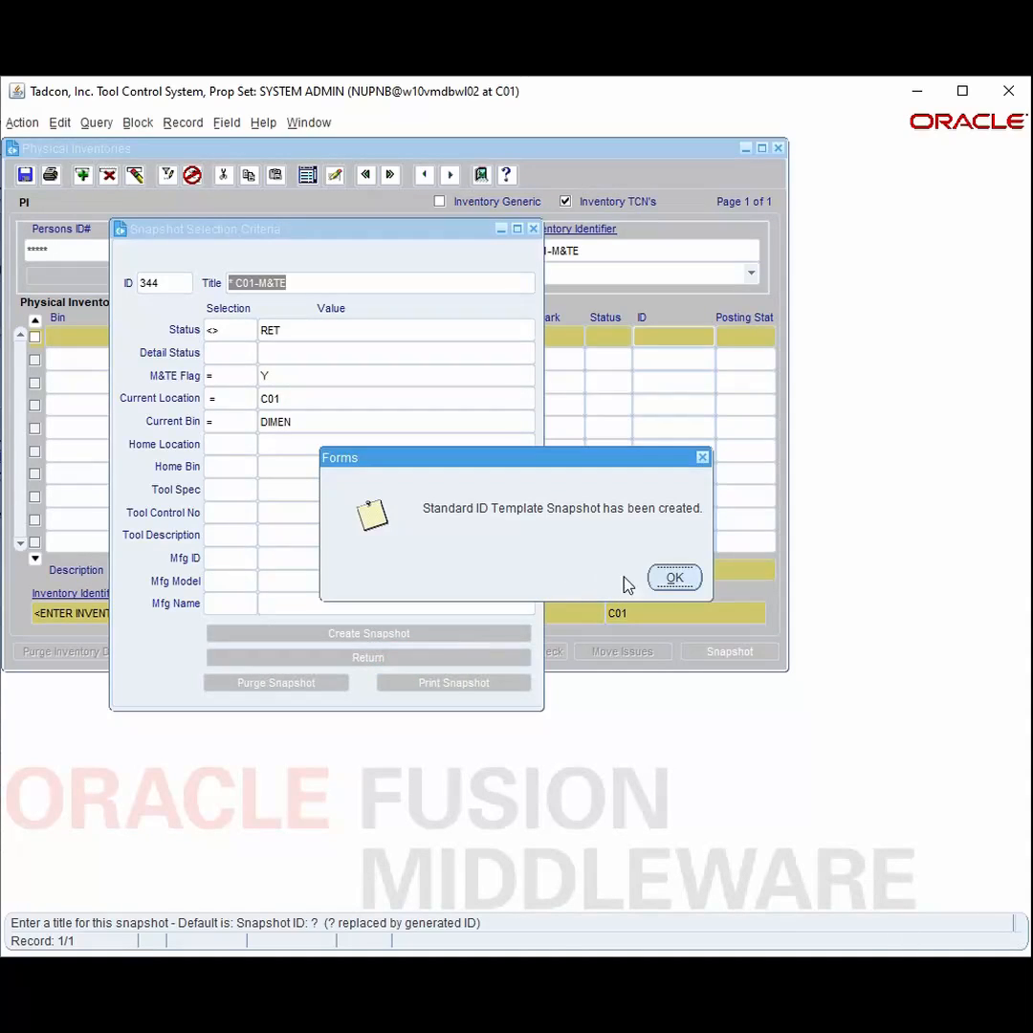
pyautogui.click(677, 583)
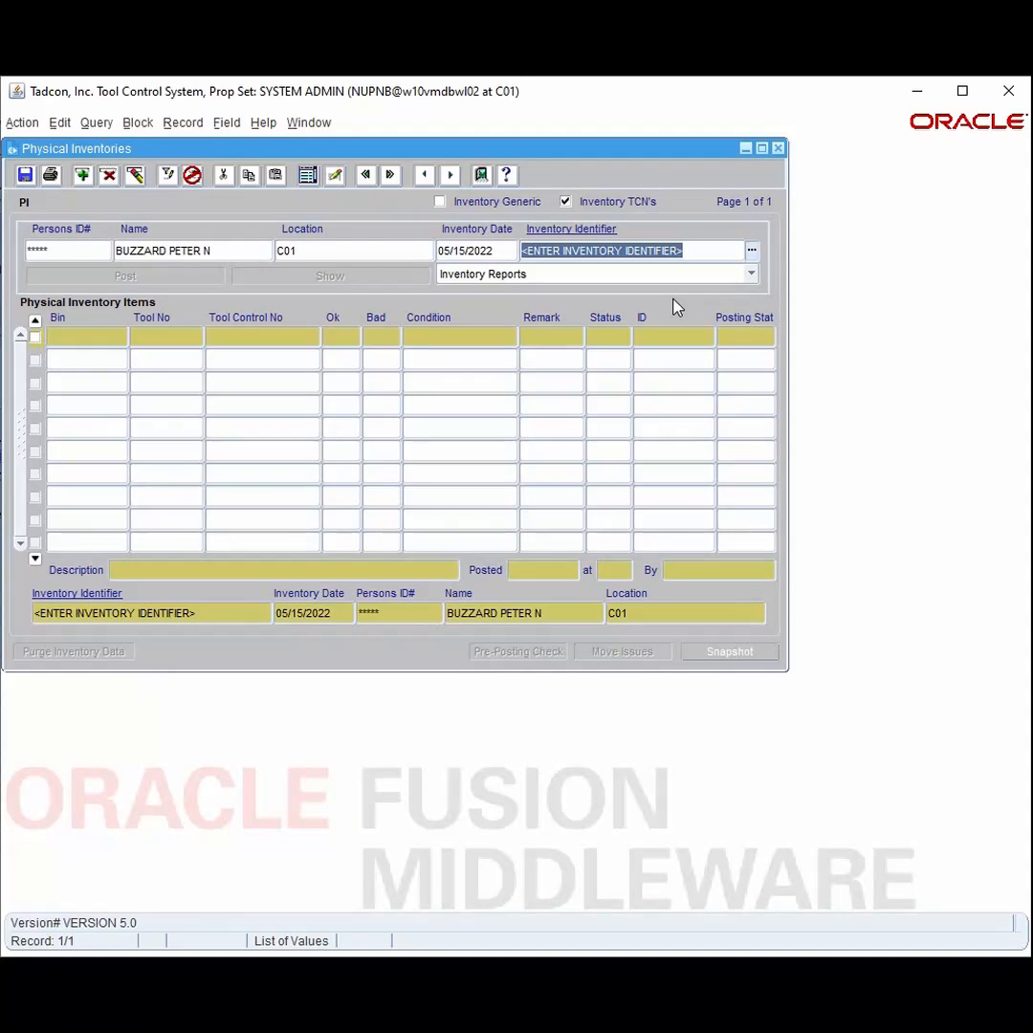
# - Enter C01-M&TE as the inventory identifier and save it as a new standard LOV inventory ID specific to the current location
pyautogui.write('M&TE')
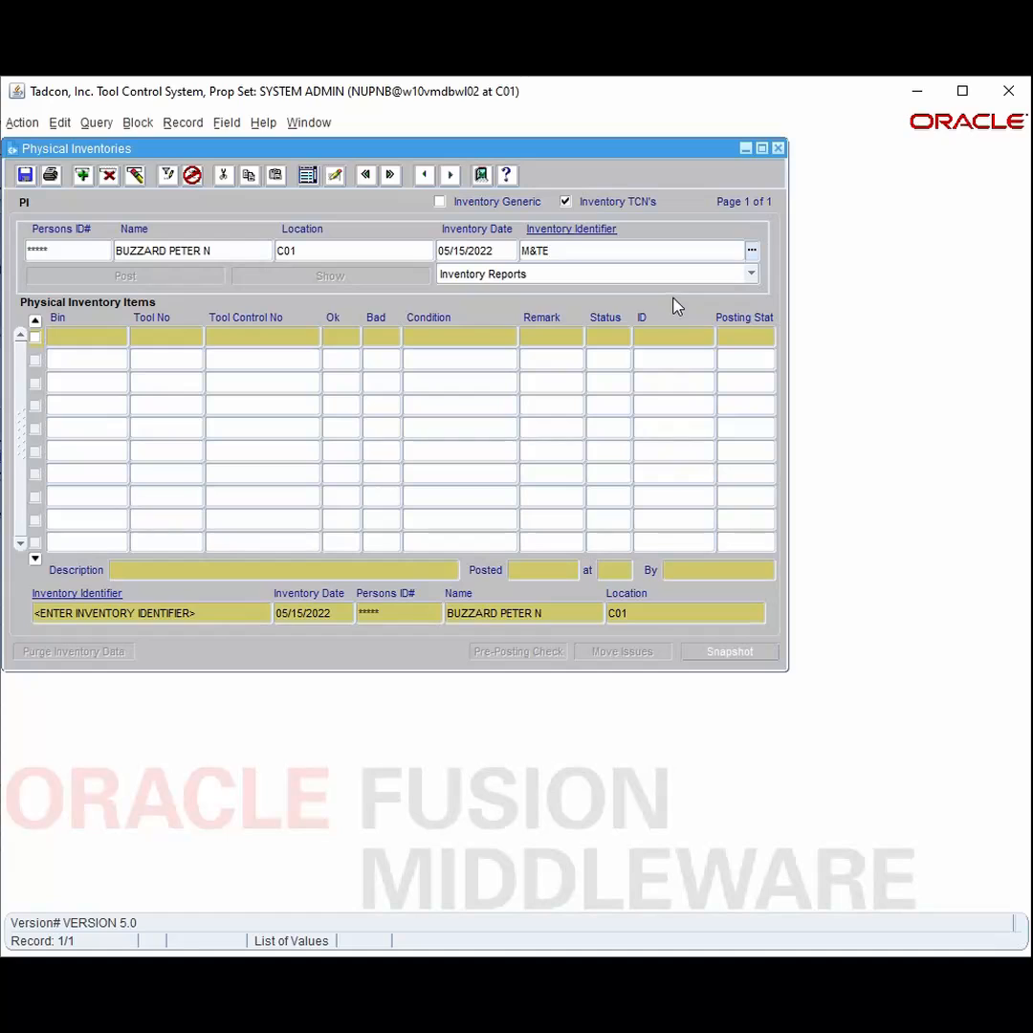
pyautogui.click(532, 250)
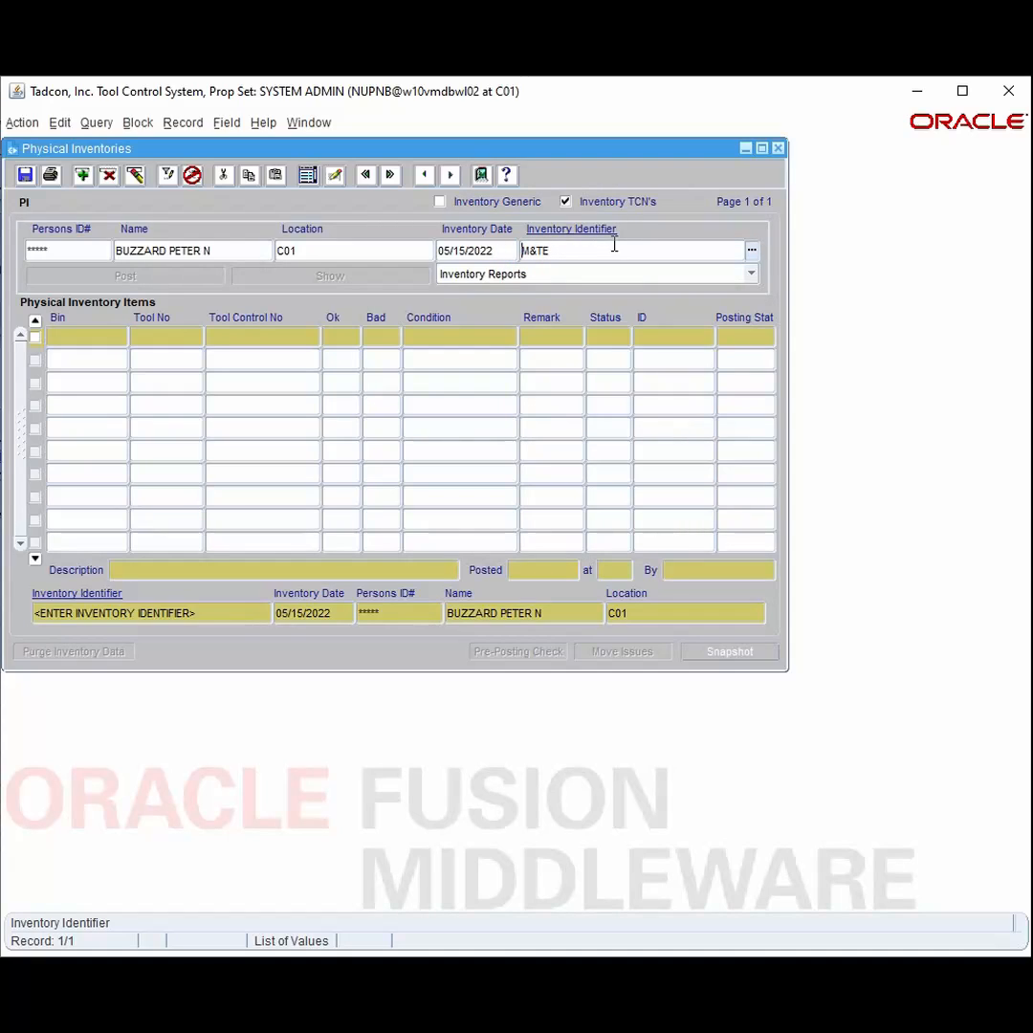
pyautogui.write('C01-')
pyautogui.rightClick(611, 249)
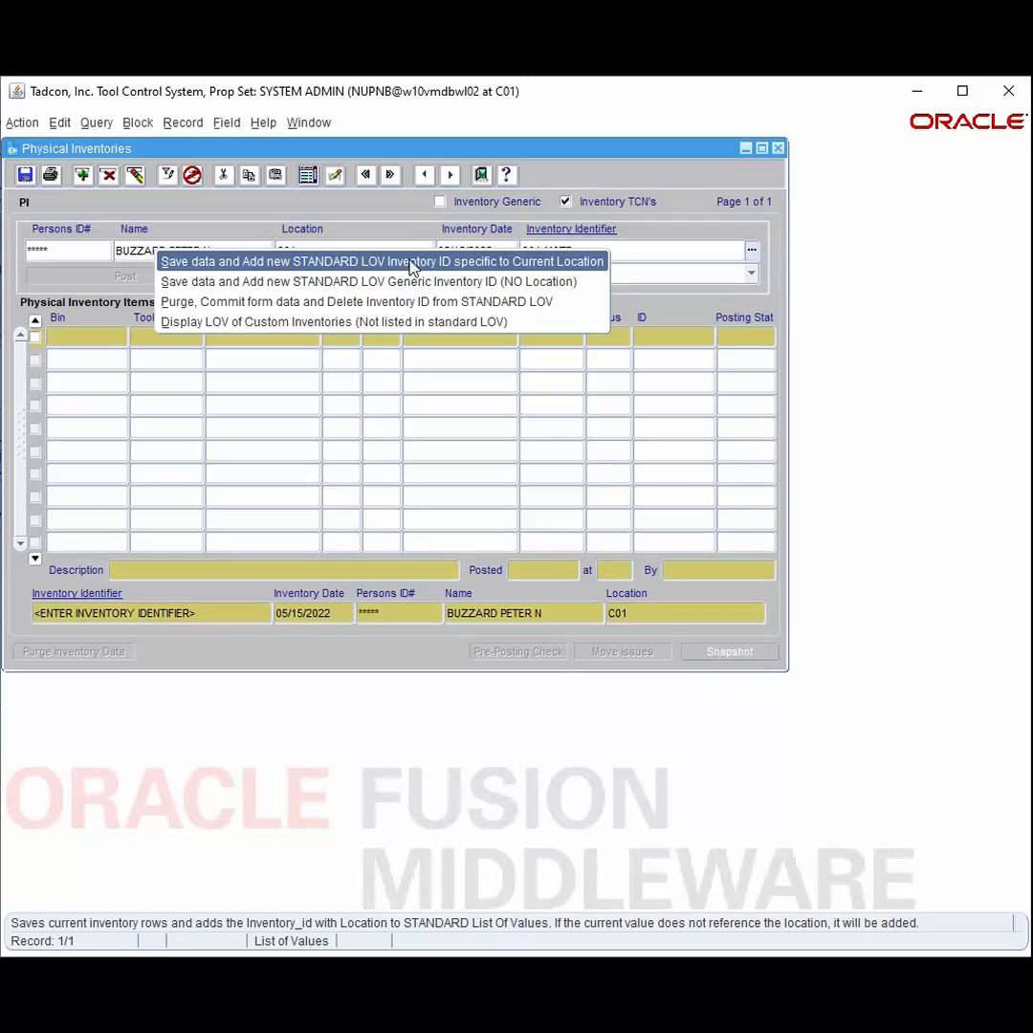
pyautogui.click(572, 262)
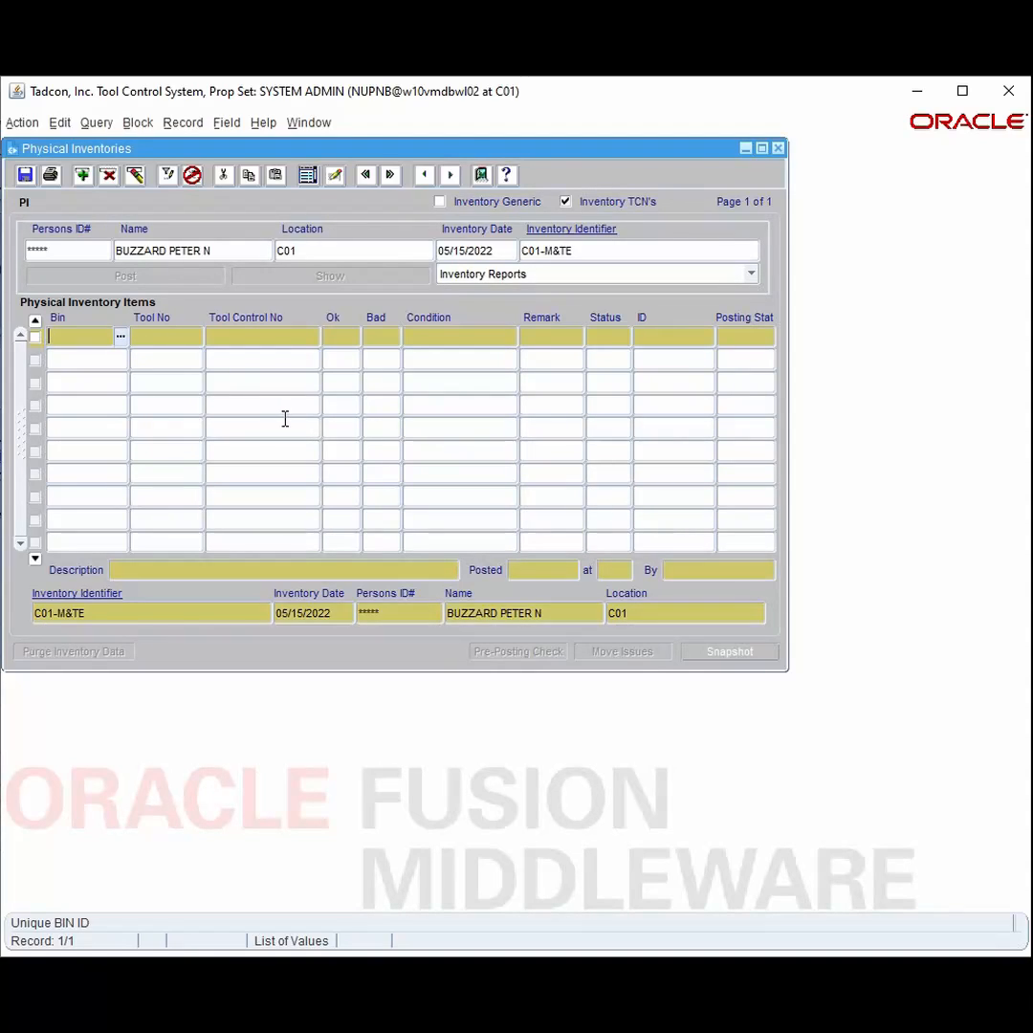
# - Create a snapshot for the C01-M&TE inventory with the prefilled template criteria and return to the inventory form
pyautogui.click(724, 654)
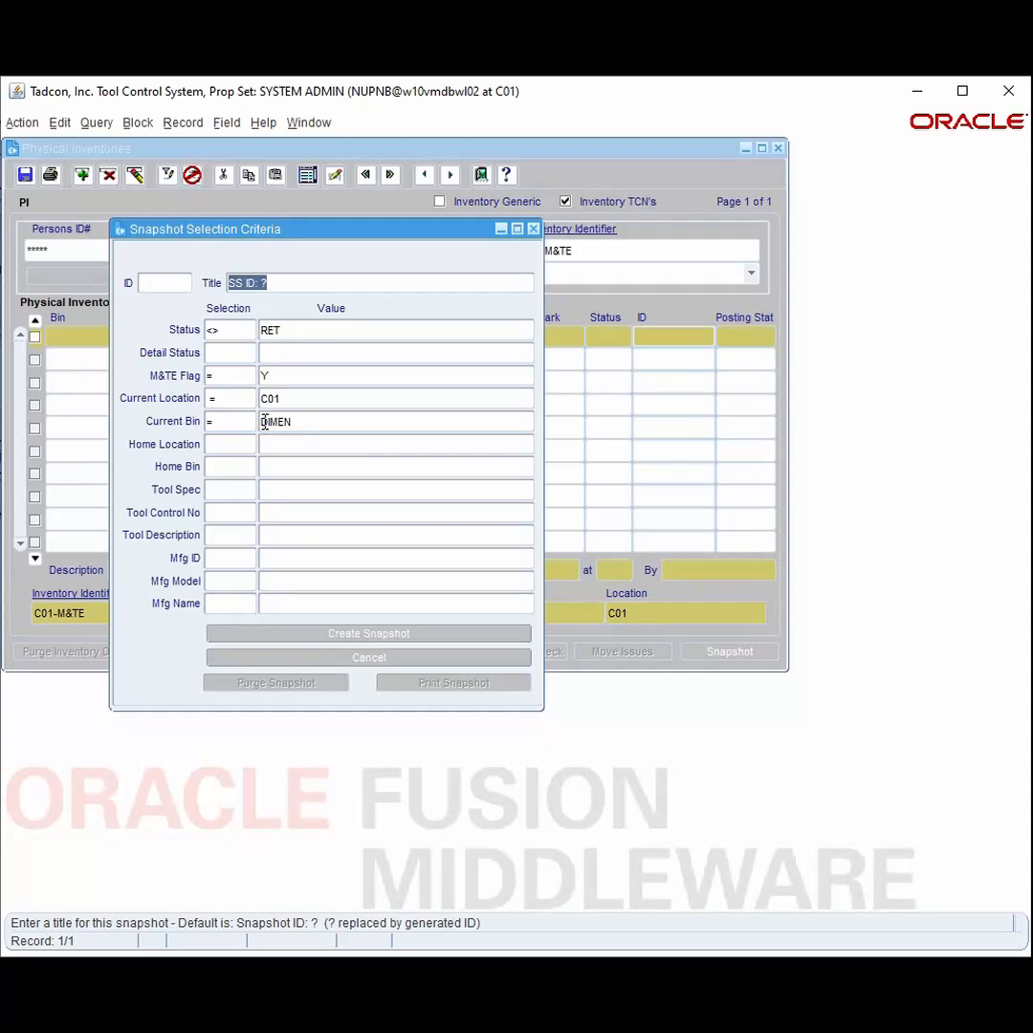
pyautogui.click(378, 635)
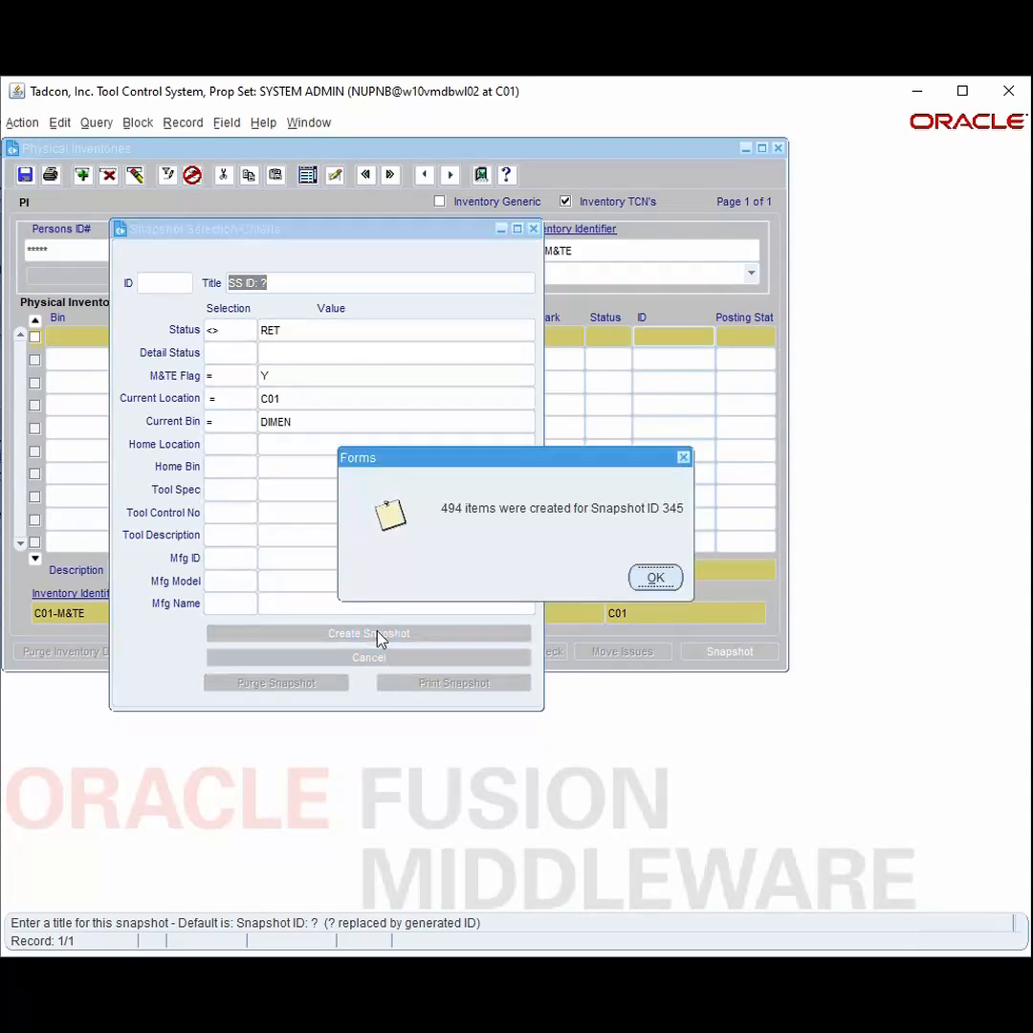
pyautogui.click(656, 579)
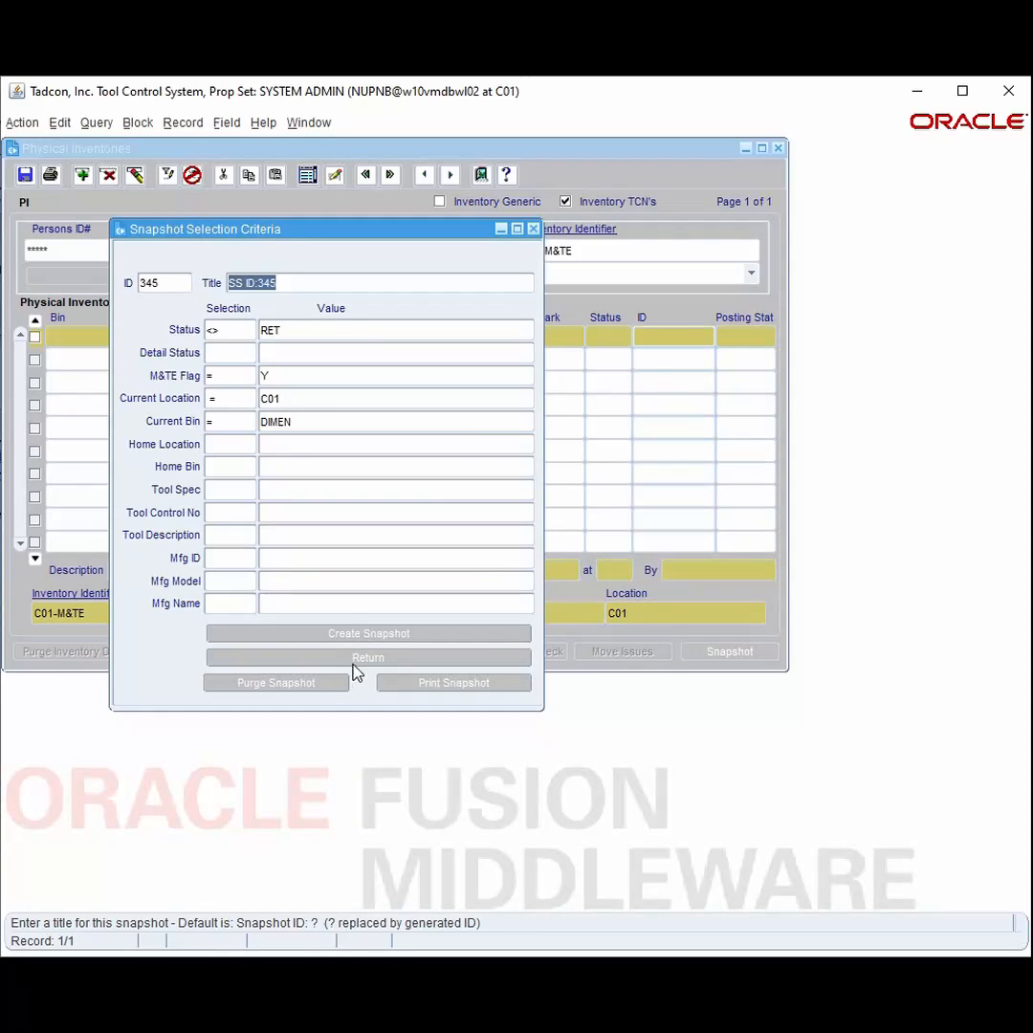
pyautogui.click(398, 660)
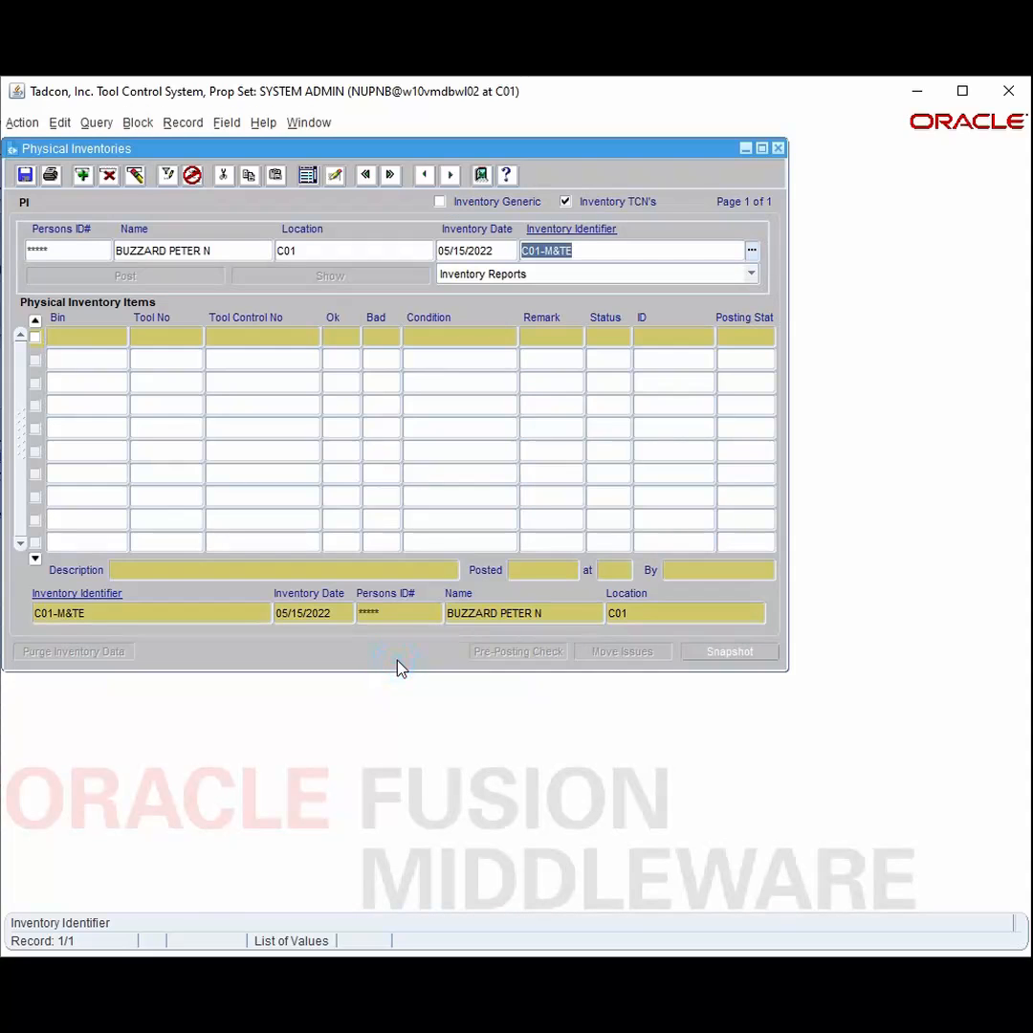
# - Add an inventory item in bin DIMEN with tool control number 217511
pyautogui.click(100, 339)
pyautogui.click(121, 340)
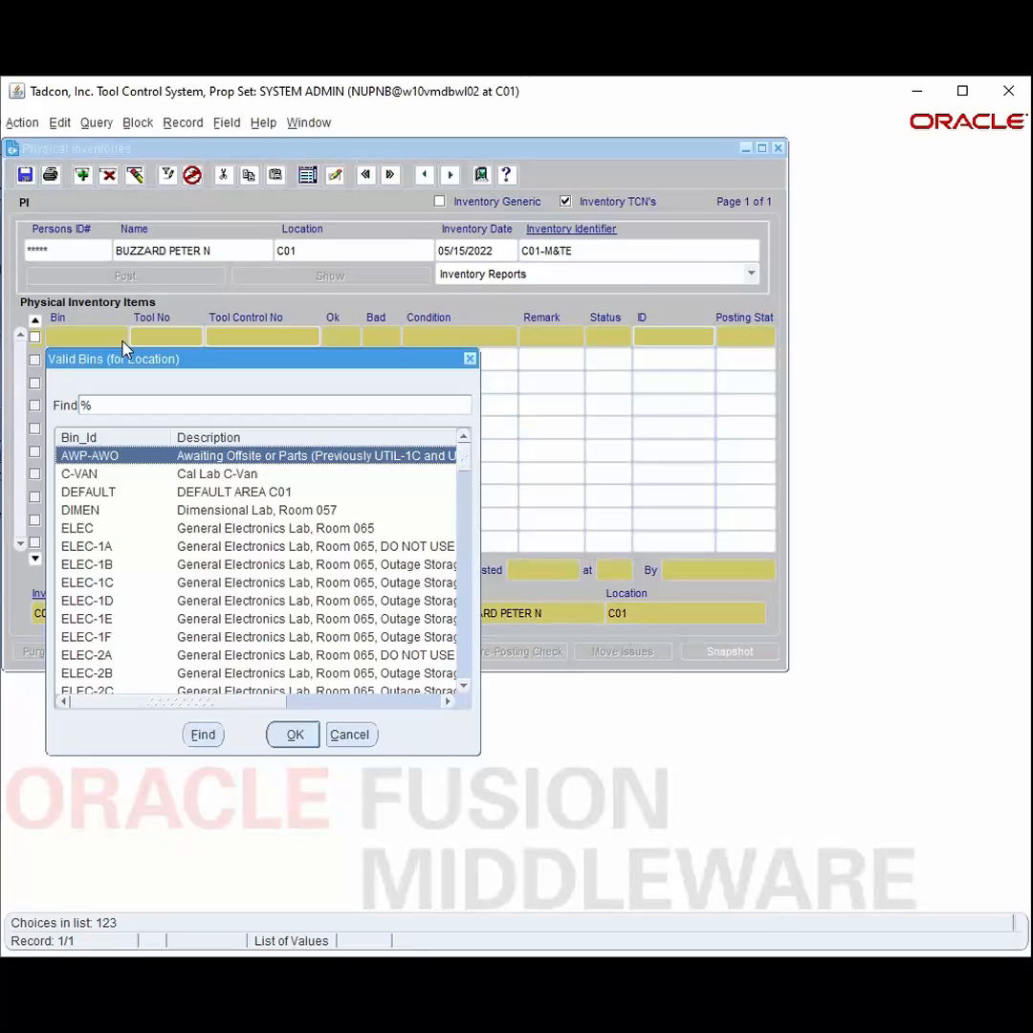
pyautogui.doubleClick(83, 513)
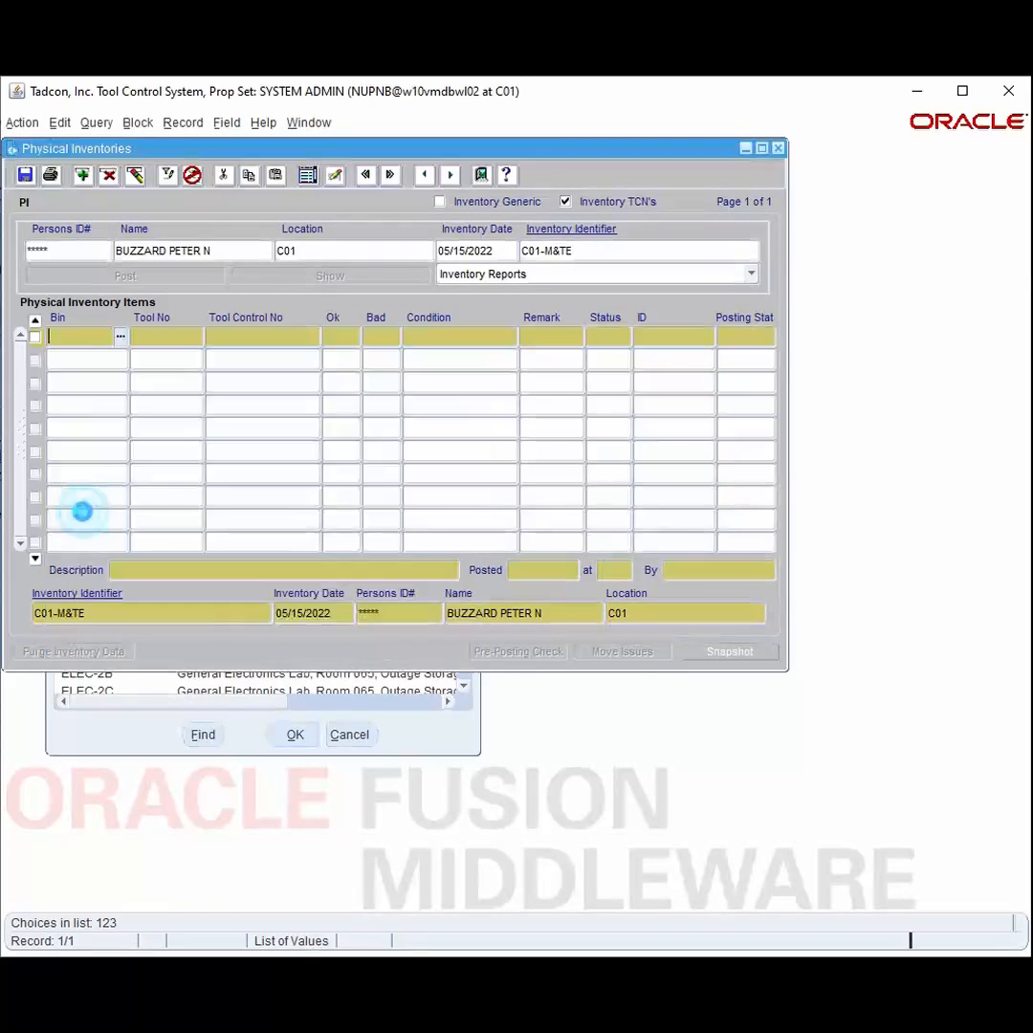
pyautogui.click(283, 358)
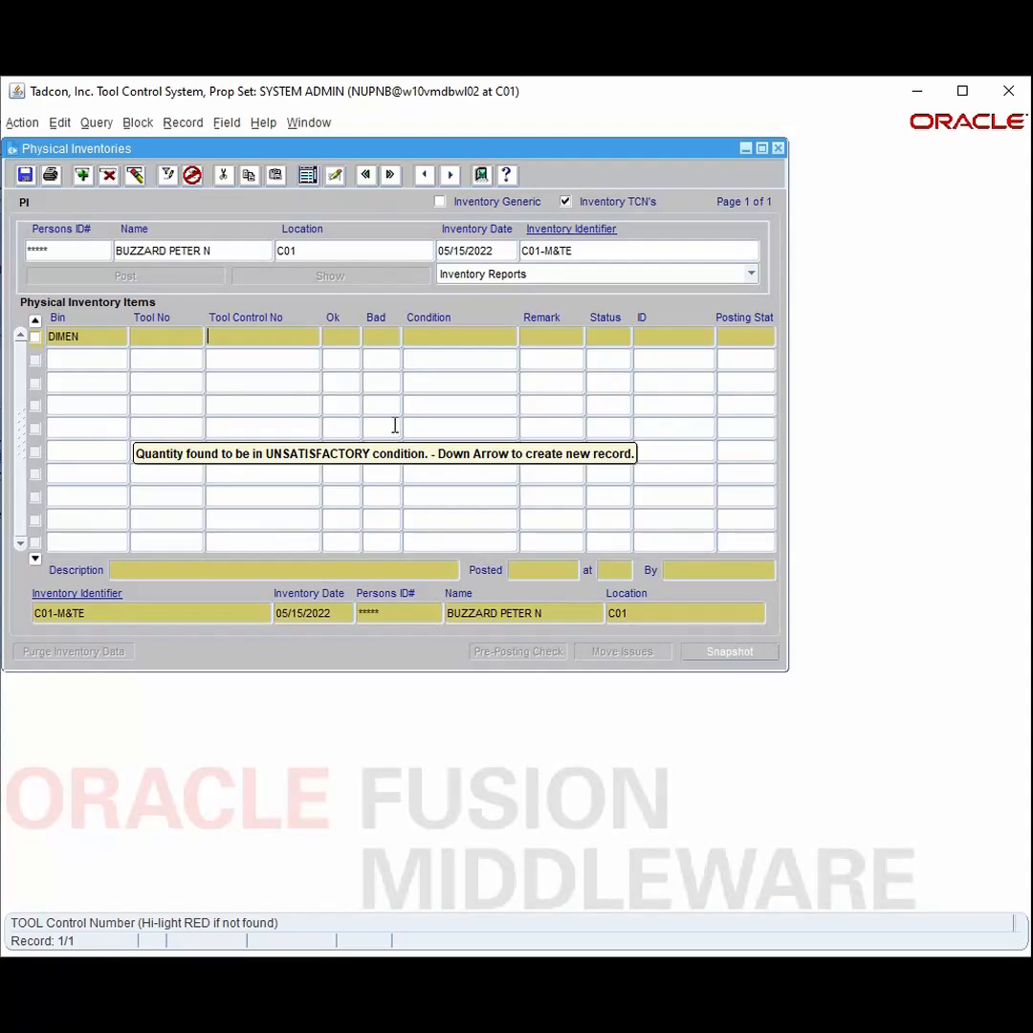
pyautogui.write('217')
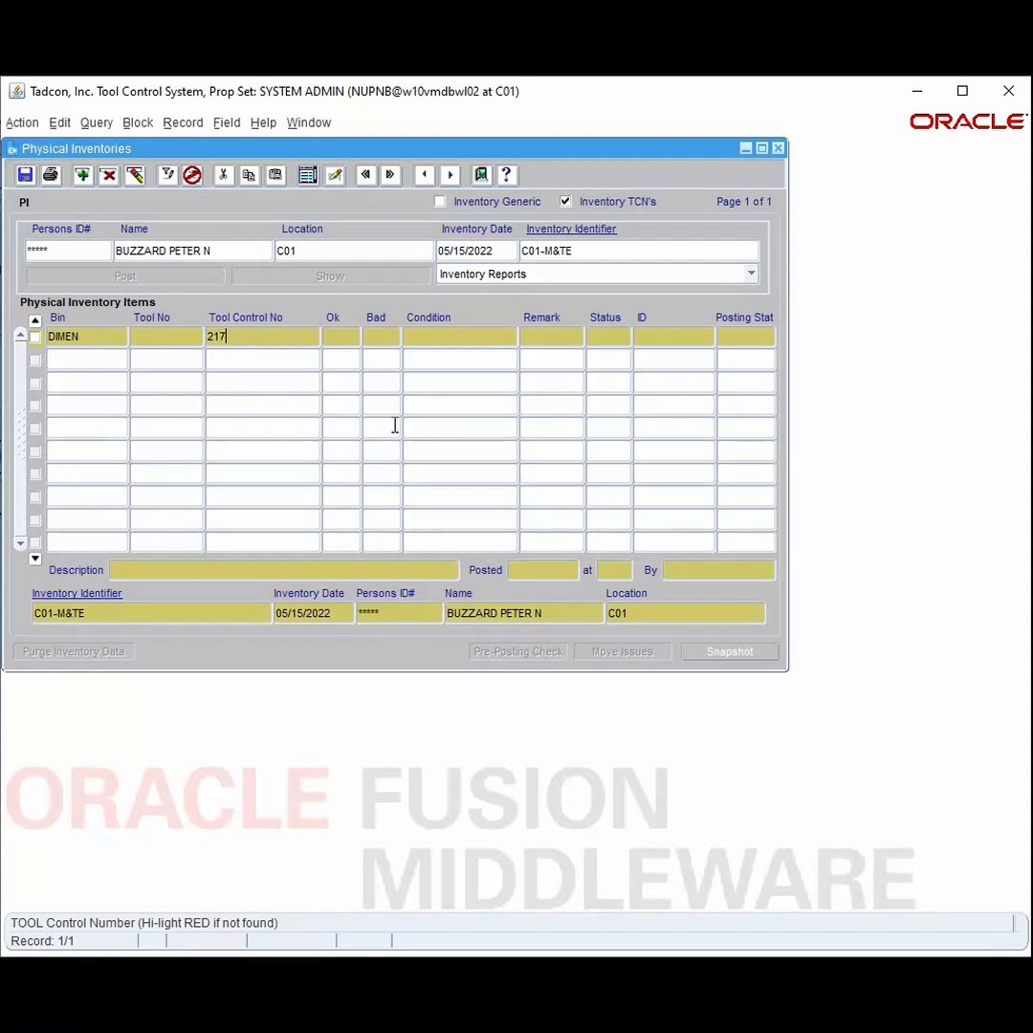
pyautogui.write('511')
pyautogui.press('Return')
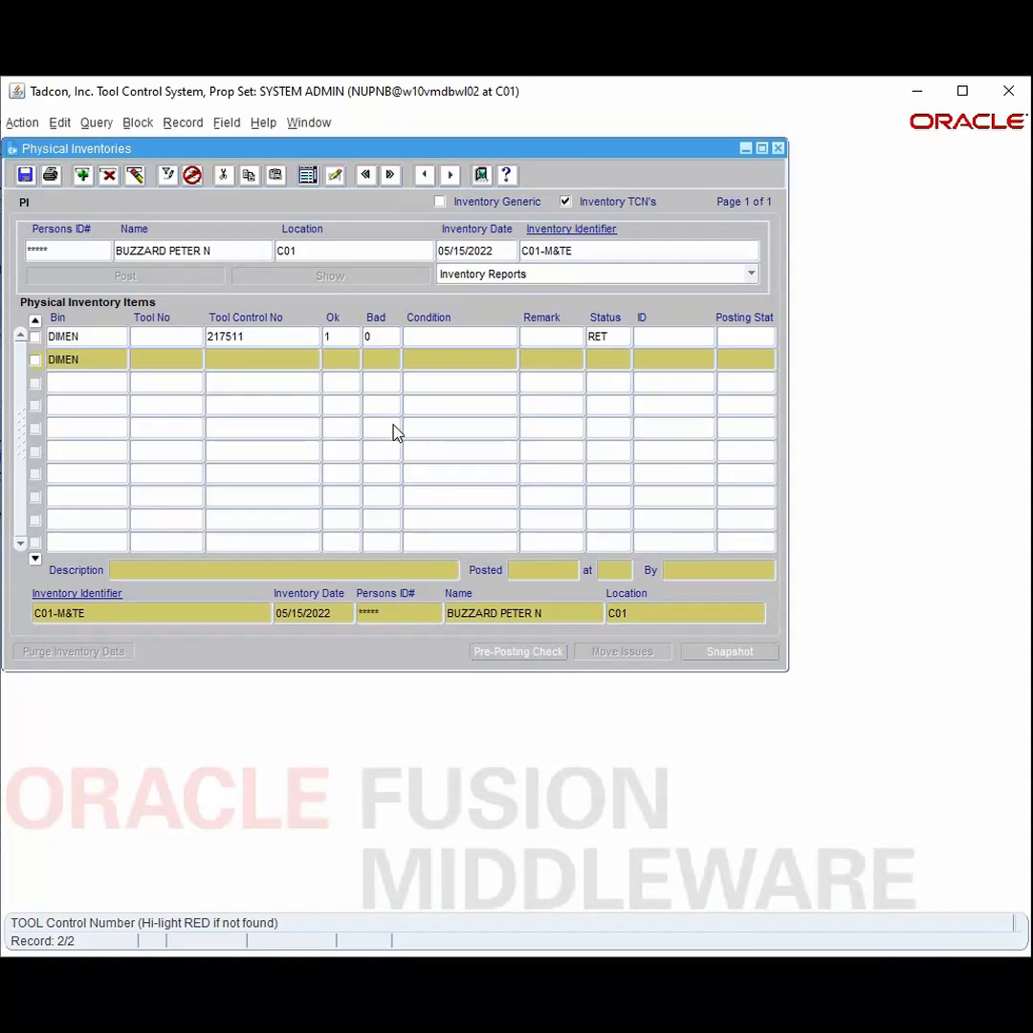
# - Run the pre-posting check on the C01-M&TE inventory and acknowledge its result
pyautogui.click(522, 650)
pyautogui.click(473, 582)
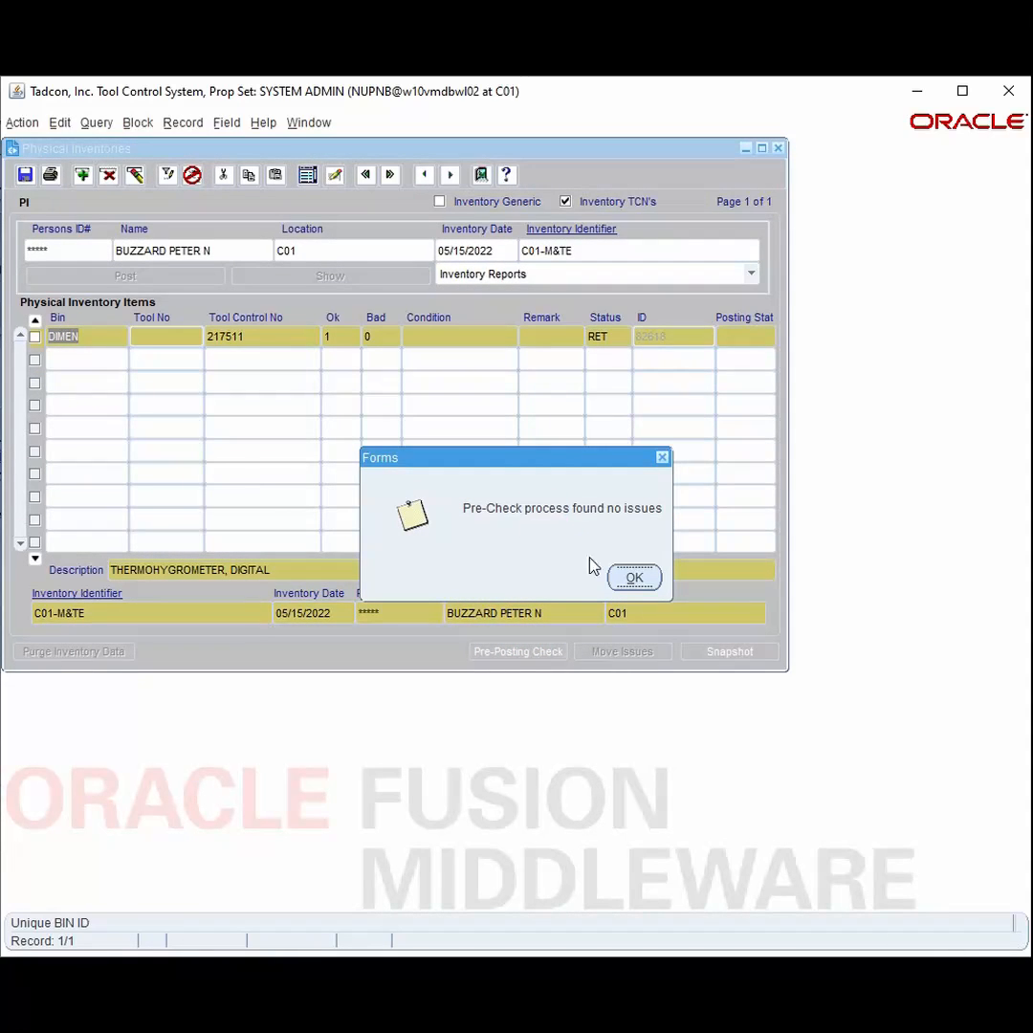
pyautogui.click(634, 578)
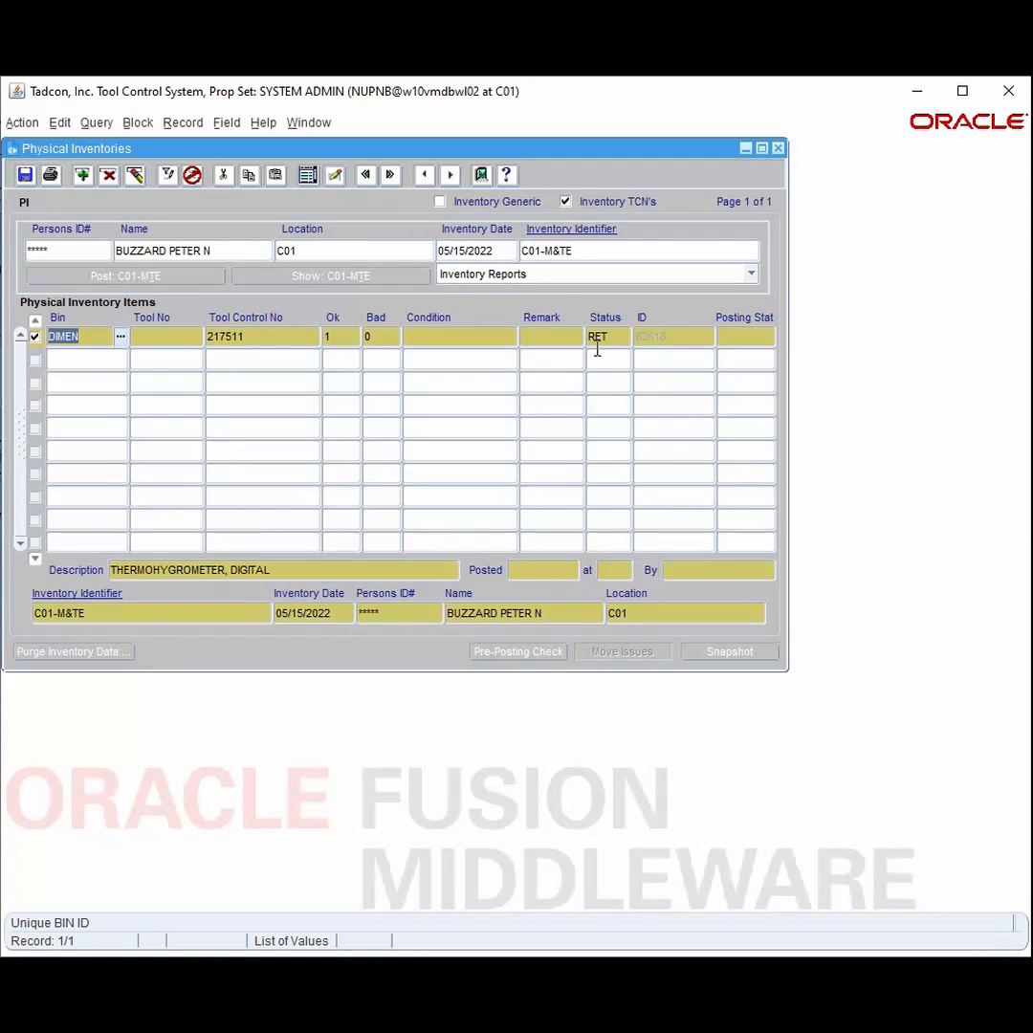
pyautogui.click(546, 252)
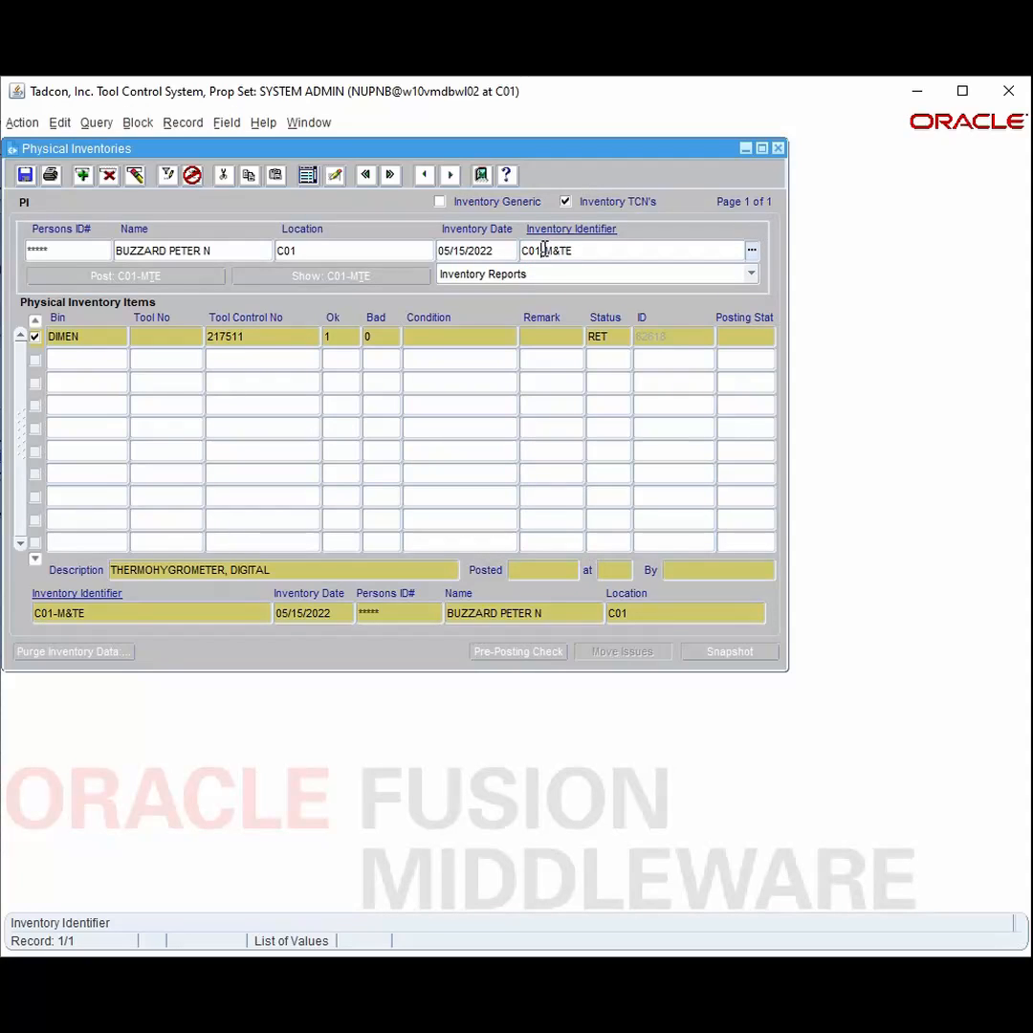
pyautogui.moveTo(543, 250); pyautogui.dragTo(572, 250)
pyautogui.click(575, 252)
pyautogui.moveTo(545, 250); pyautogui.dragTo(572, 251)
# - Start a new inventory record and enter "* M&TE" as its inventory identifier
pyautogui.click(83, 176)
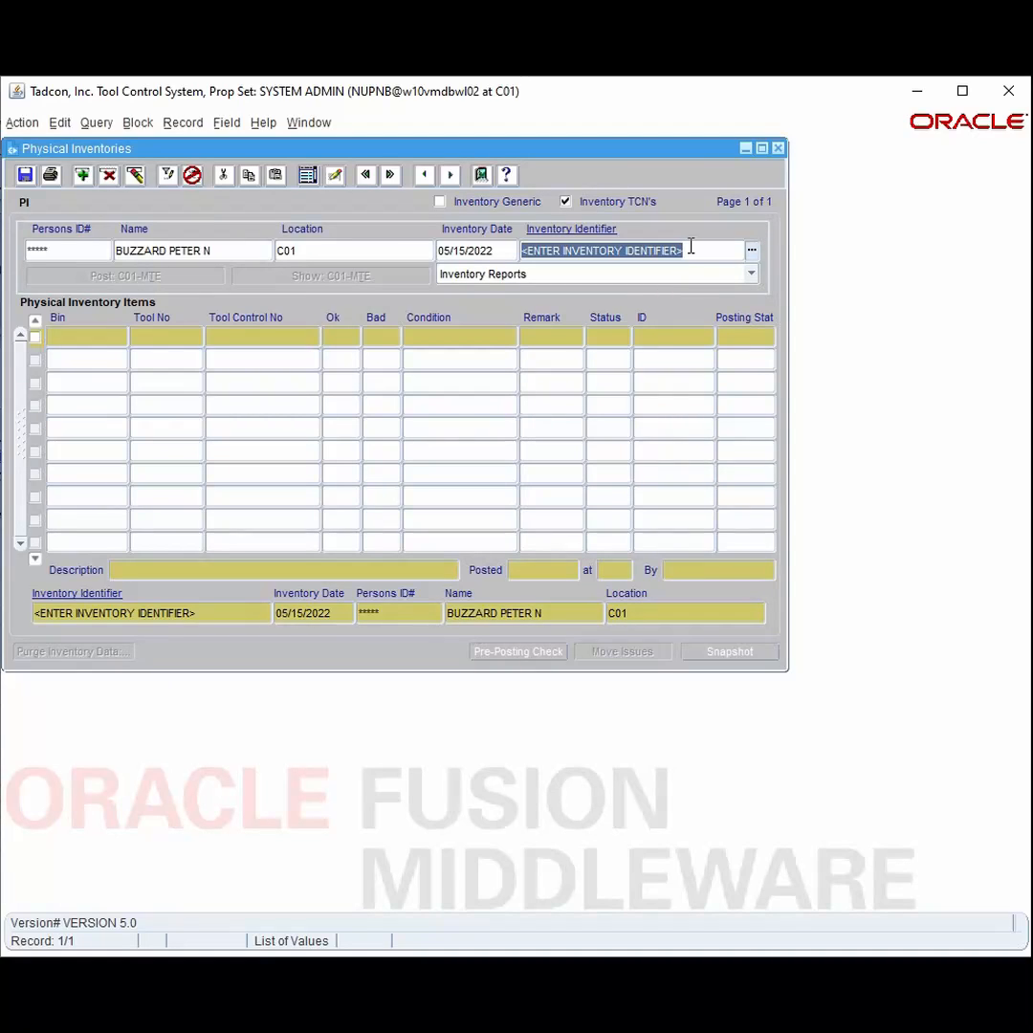
pyautogui.write('*')
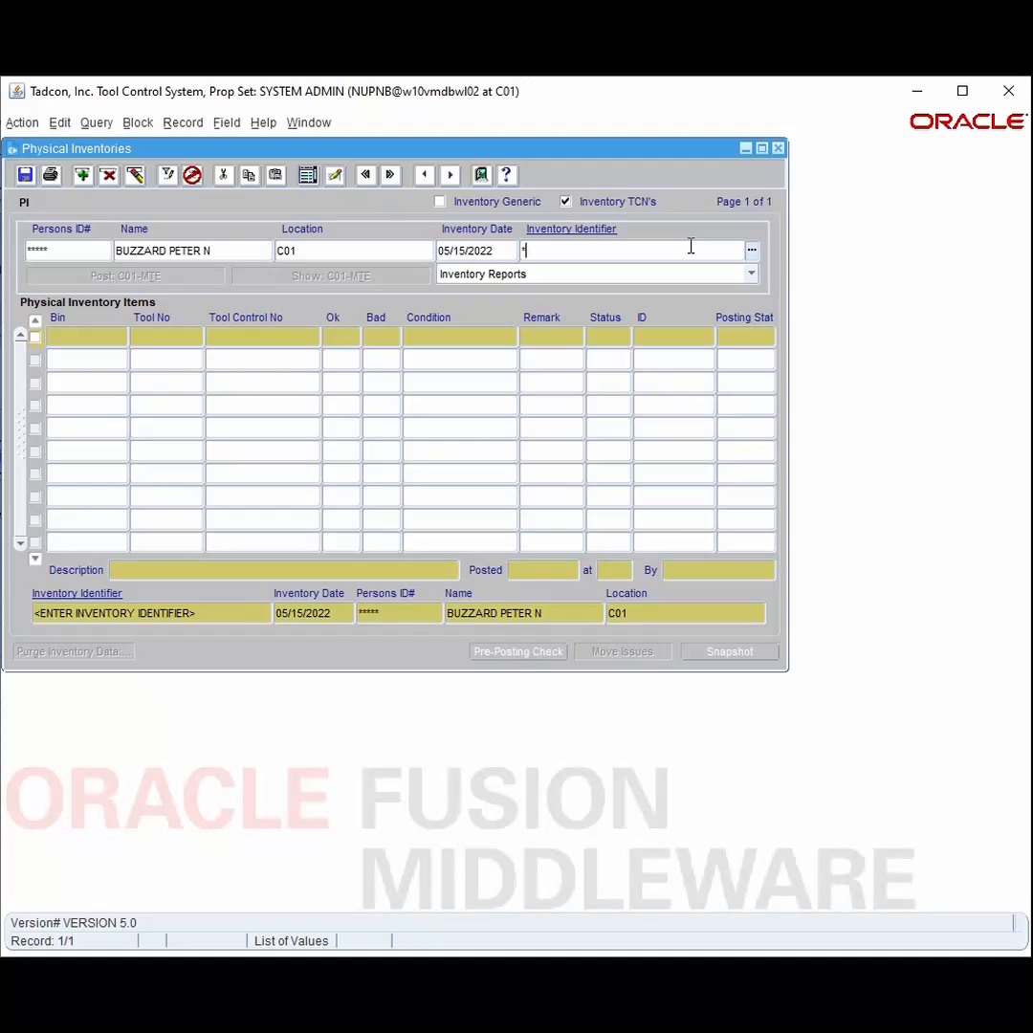
pyautogui.write(' M&TE')
# - Create the "* M&TE" template snapshot with the Current Location operator and value cleared from the selection criteria
pyautogui.click(722, 657)
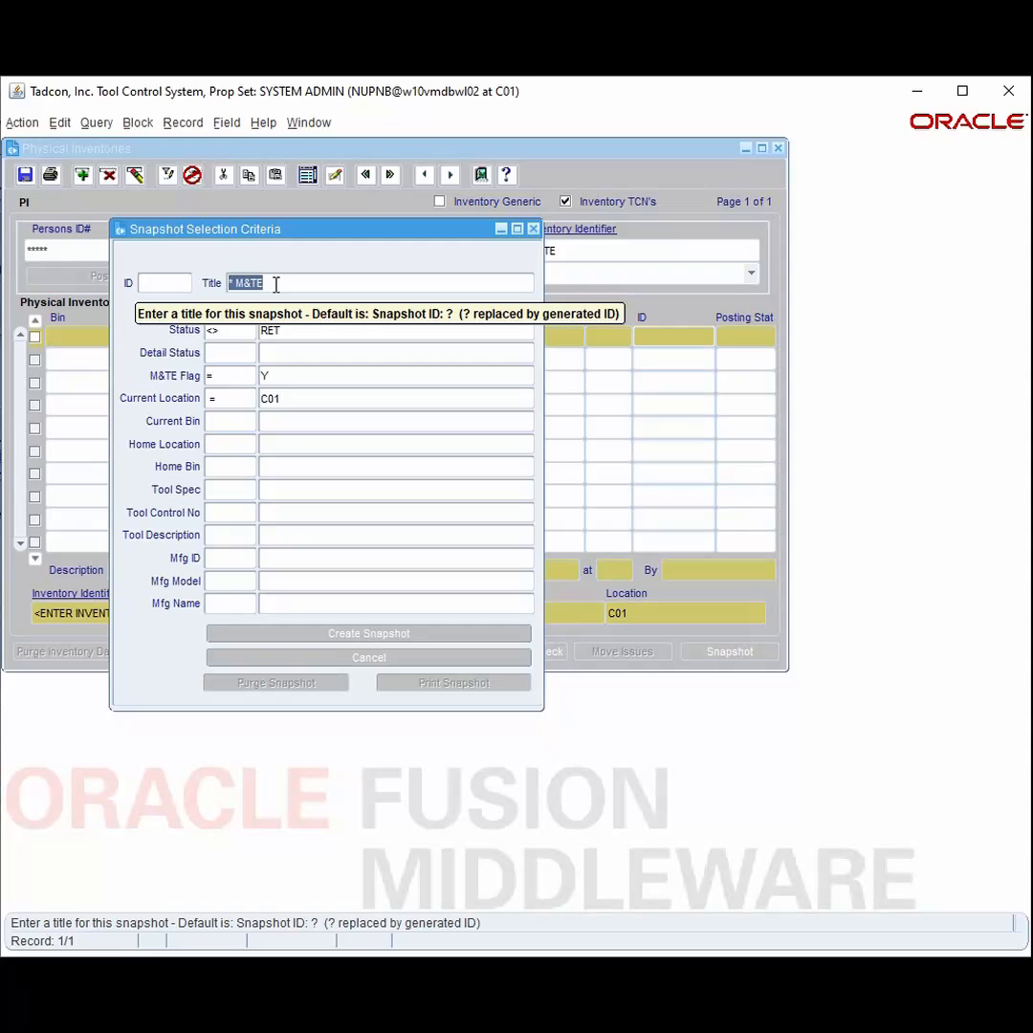
pyautogui.doubleClick(268, 398)
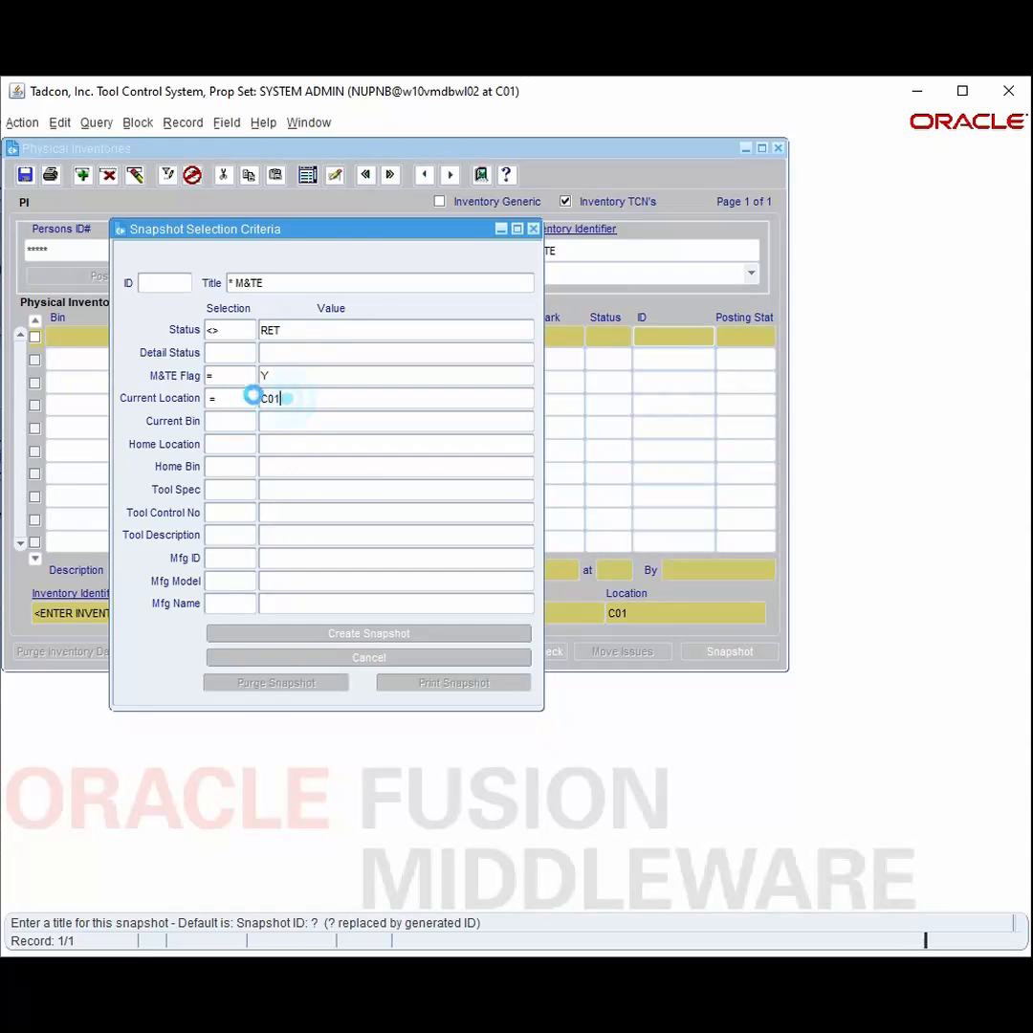
pyautogui.press('Delete')
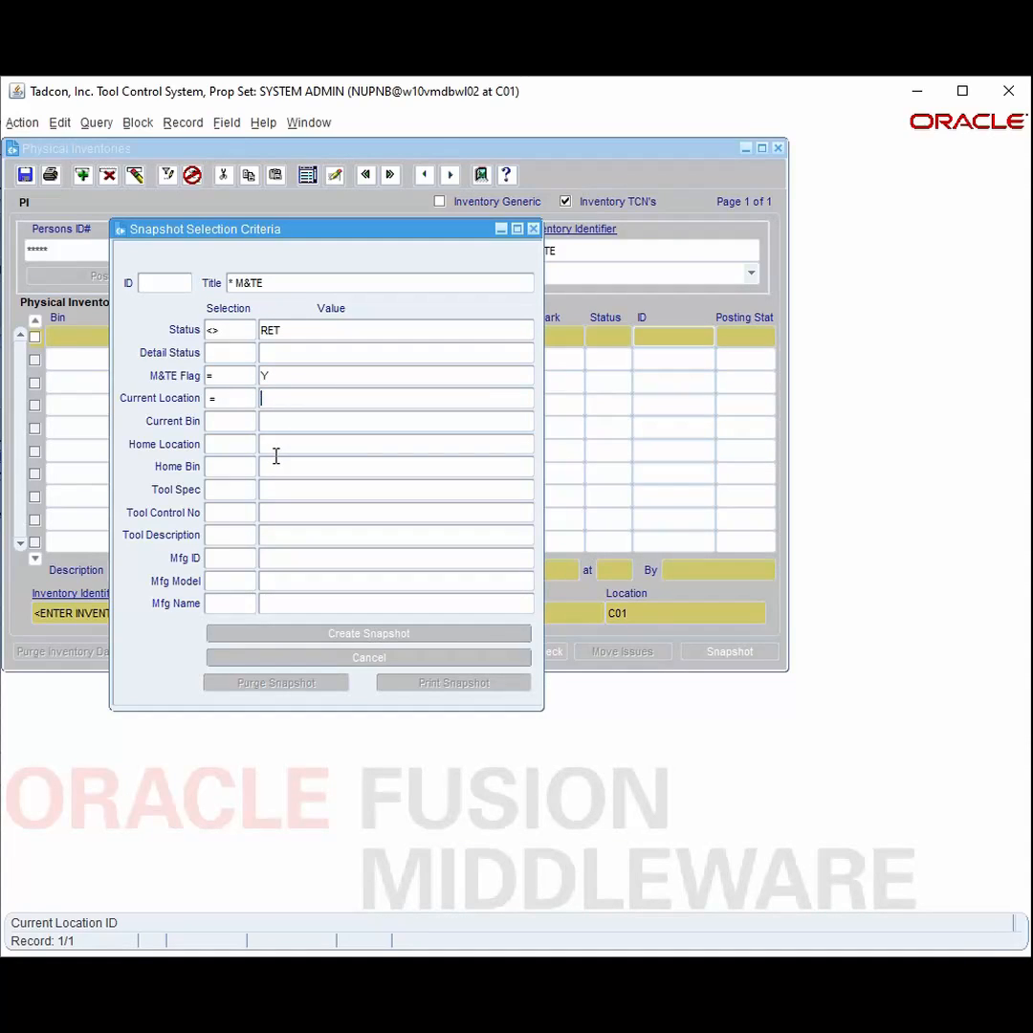
pyautogui.click(224, 398)
pyautogui.doubleClick(224, 398)
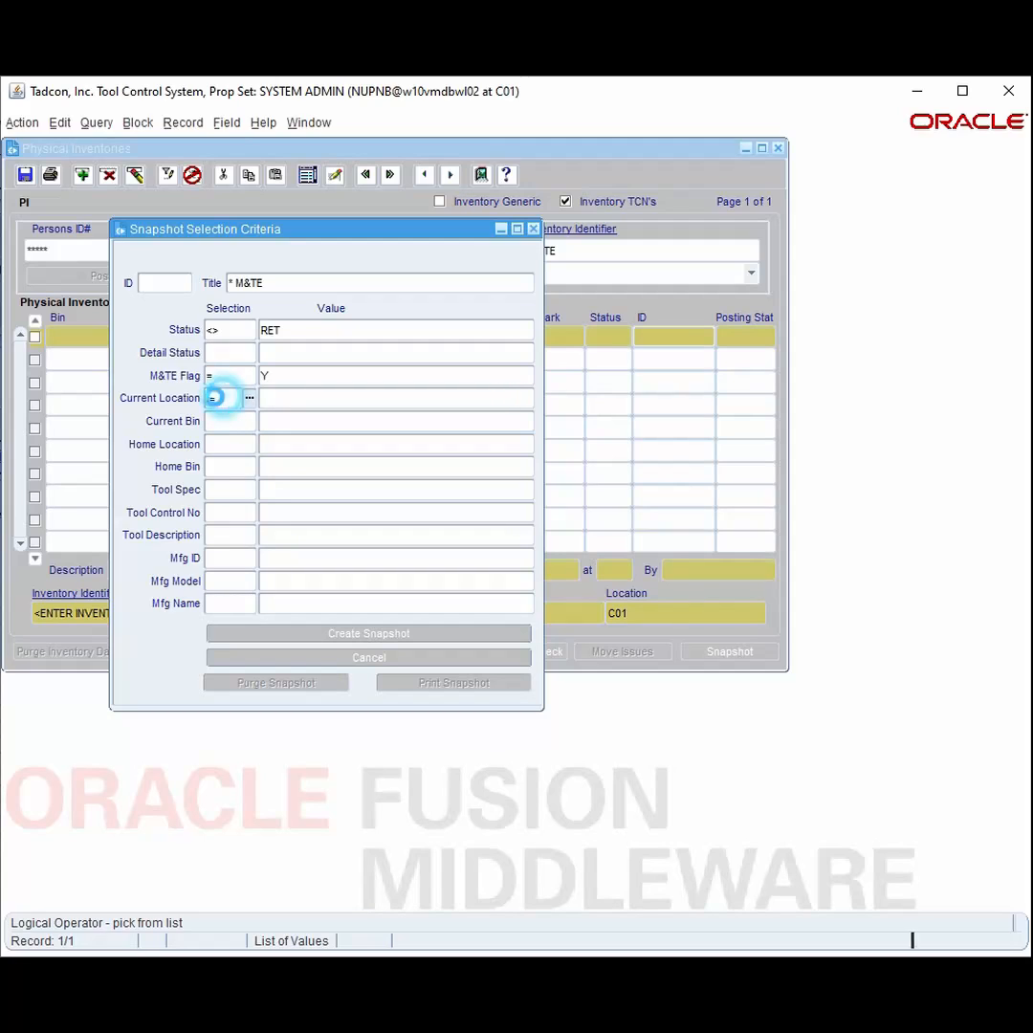
pyautogui.press('Delete')
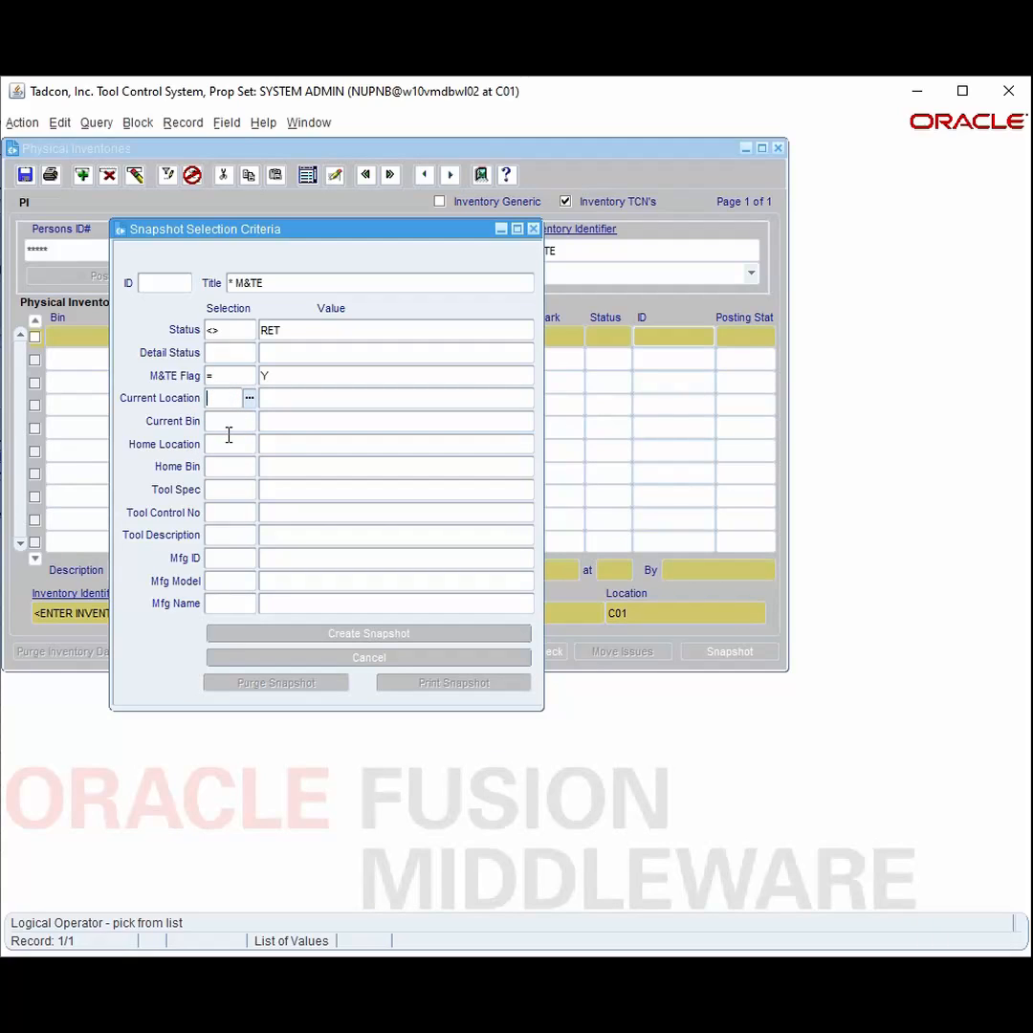
pyautogui.click(294, 377)
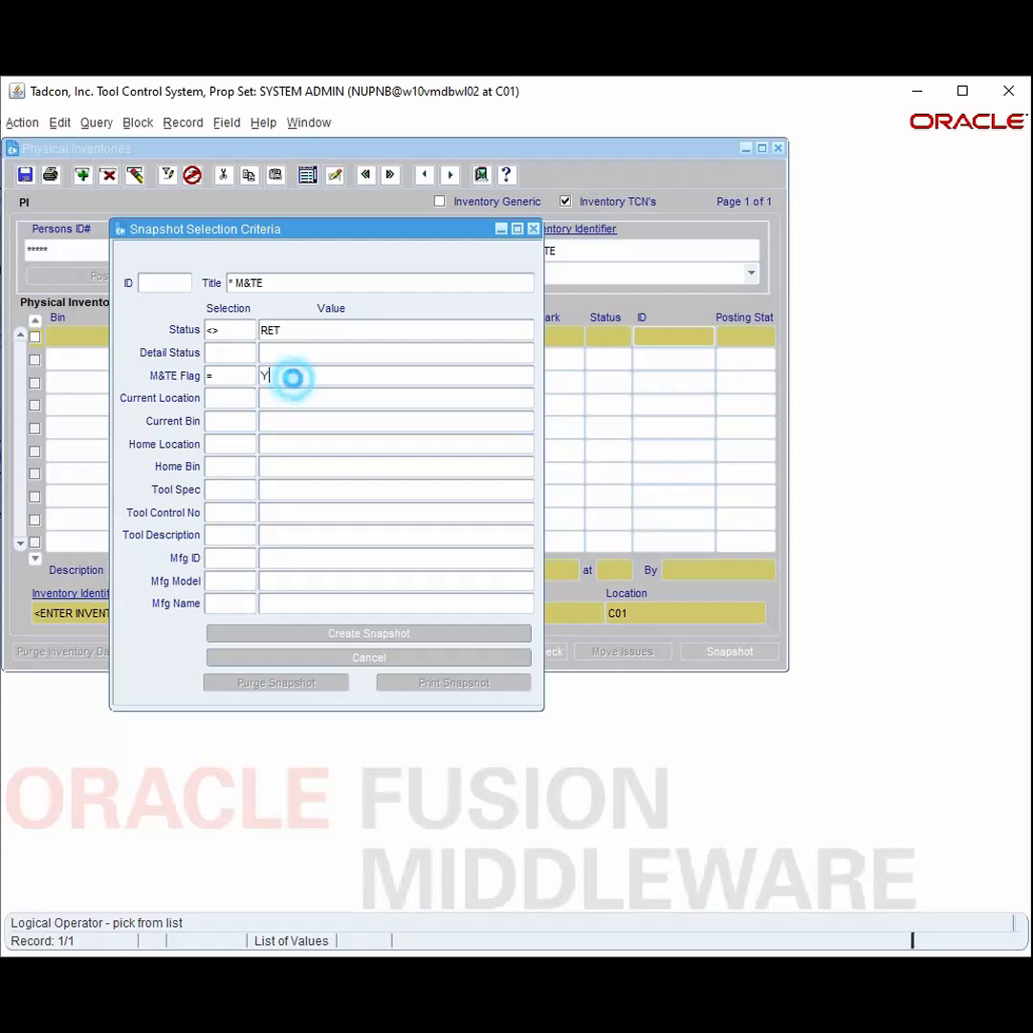
pyautogui.click(450, 634)
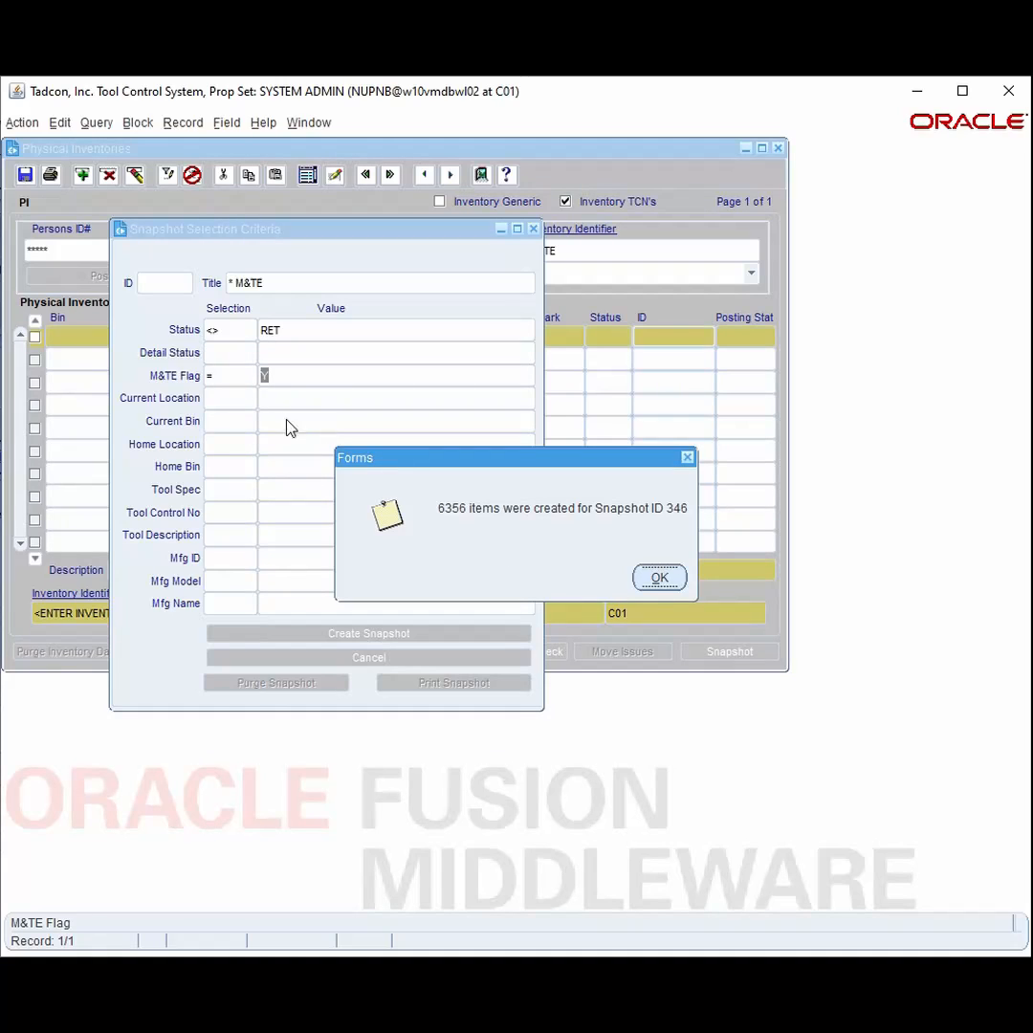
# - Acknowledge the "* M&TE" snapshot and return to the physical inventory form, accepting it as a standard ID template
pyautogui.click(664, 580)
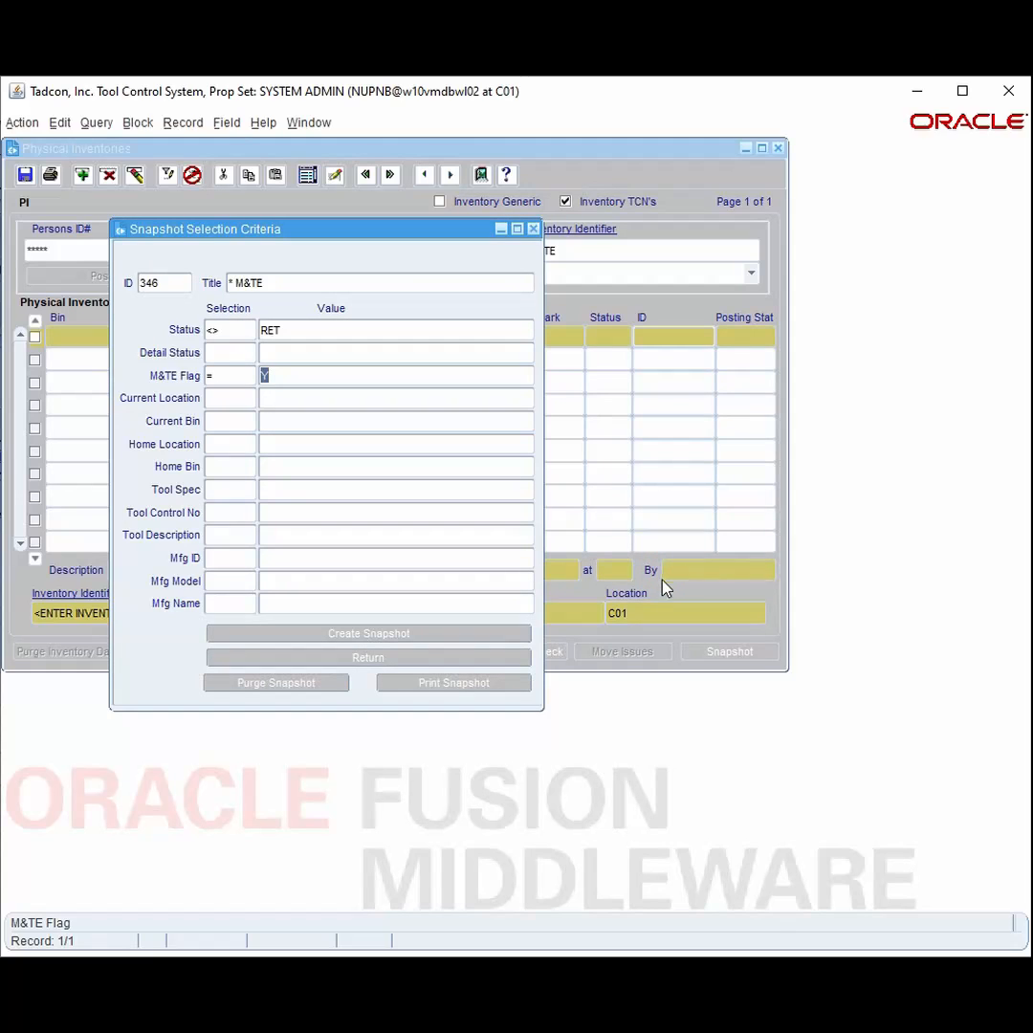
pyautogui.click(418, 660)
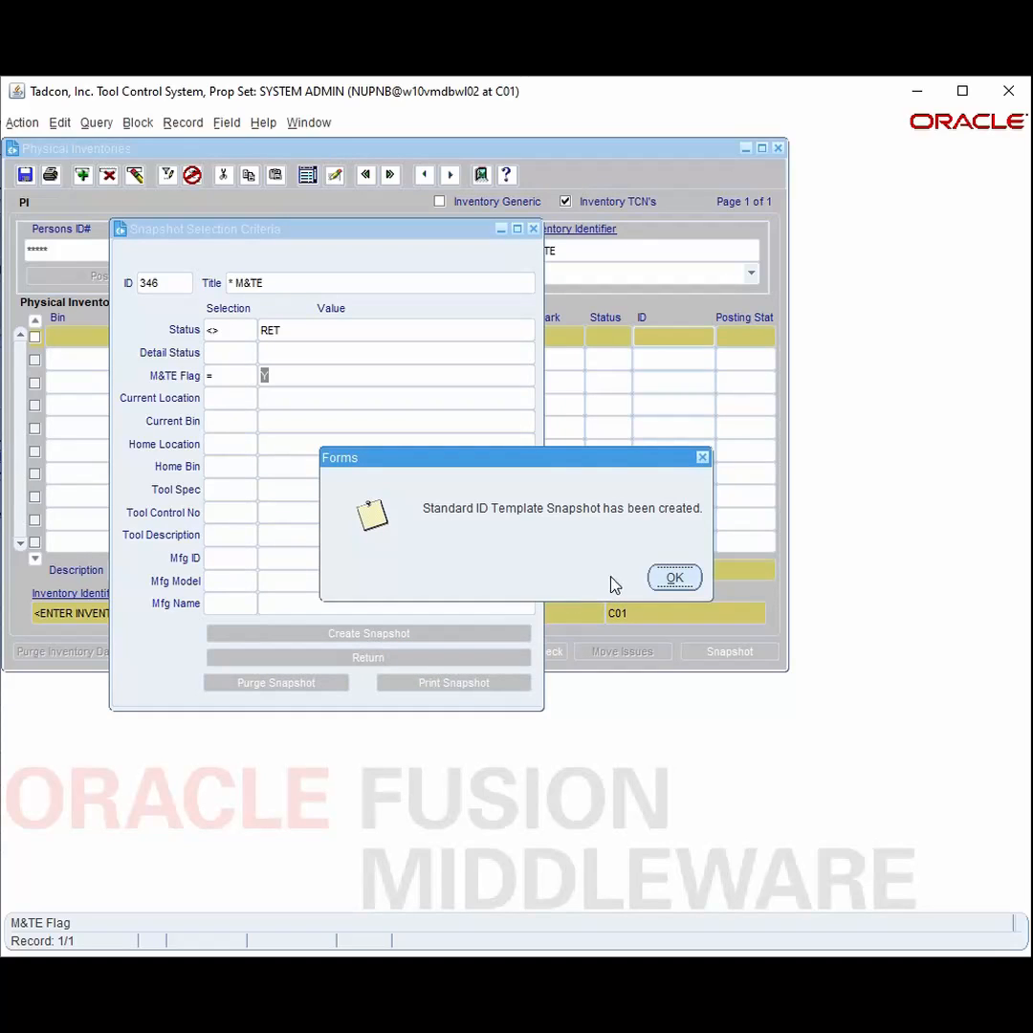
pyautogui.click(674, 578)
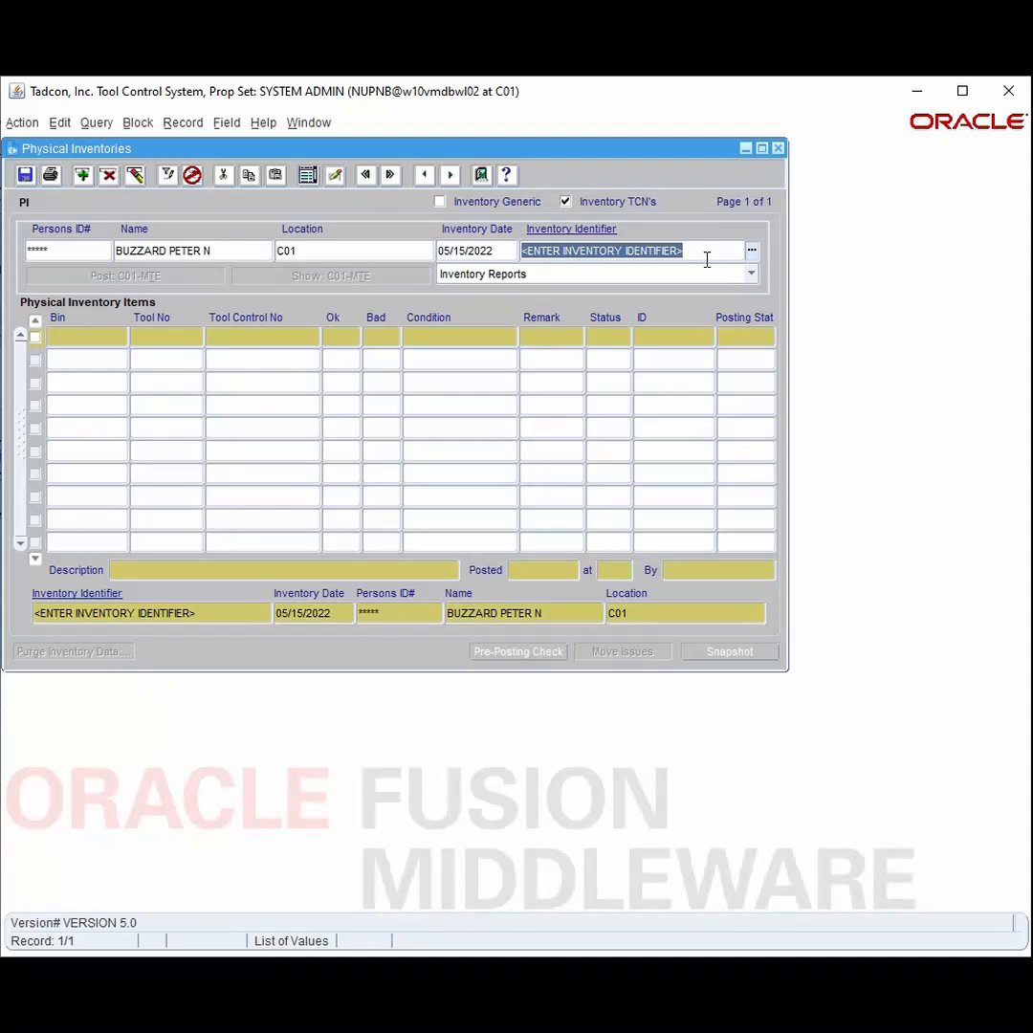
# - Enter "M&TE" as the inventory identifier and save it to the standard list as a generic inventory ID without location
pyautogui.write('M&TE')
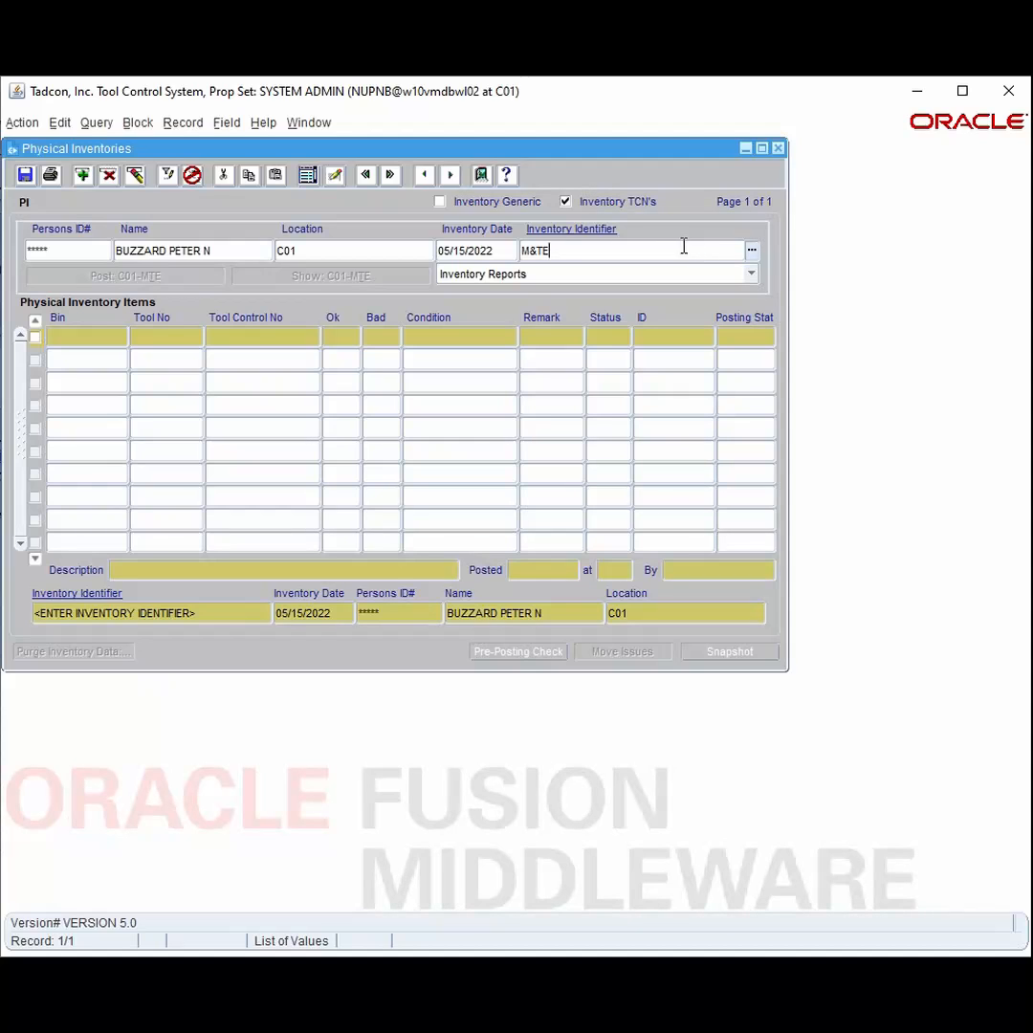
pyautogui.rightClick(685, 249)
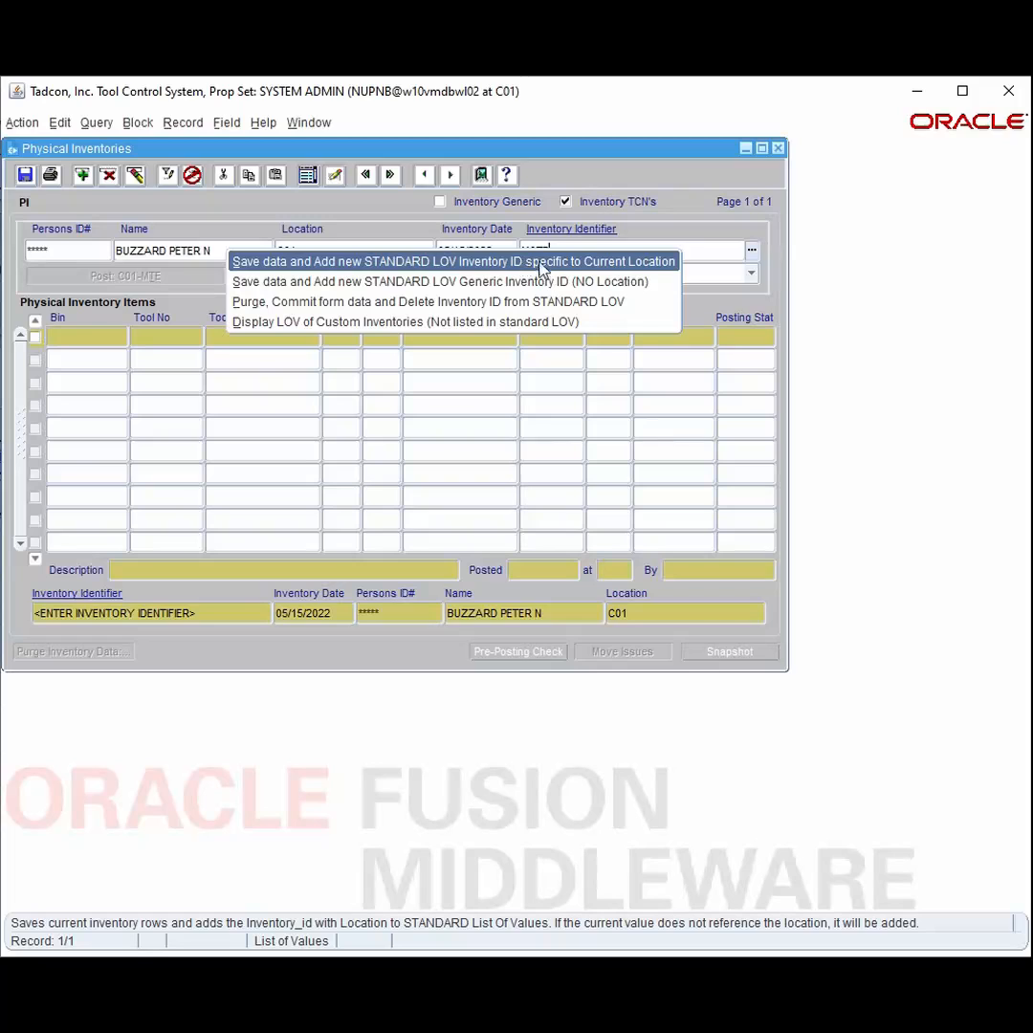
pyautogui.click(653, 284)
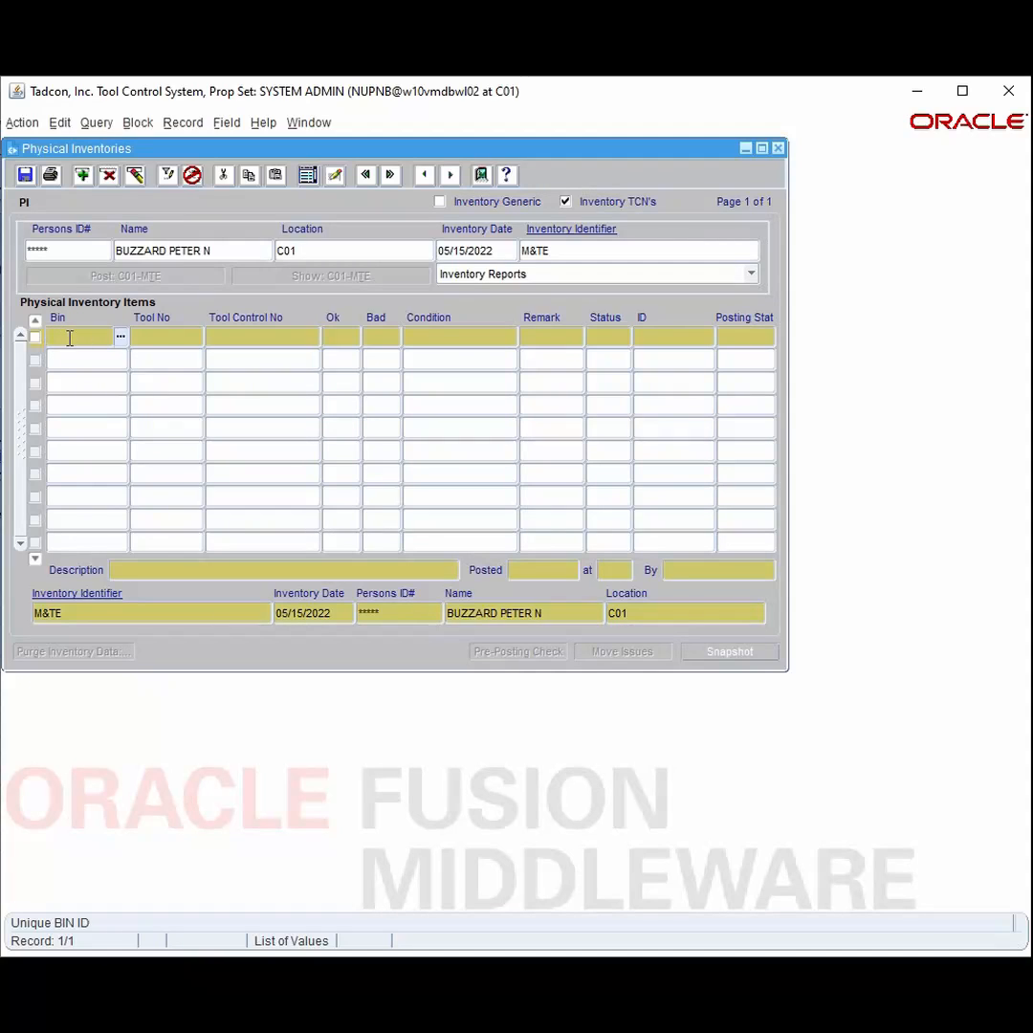
# - Create a snapshot for the M&TE inventory with the prefilled selection criteria and return to the inventory form
pyautogui.click(730, 653)
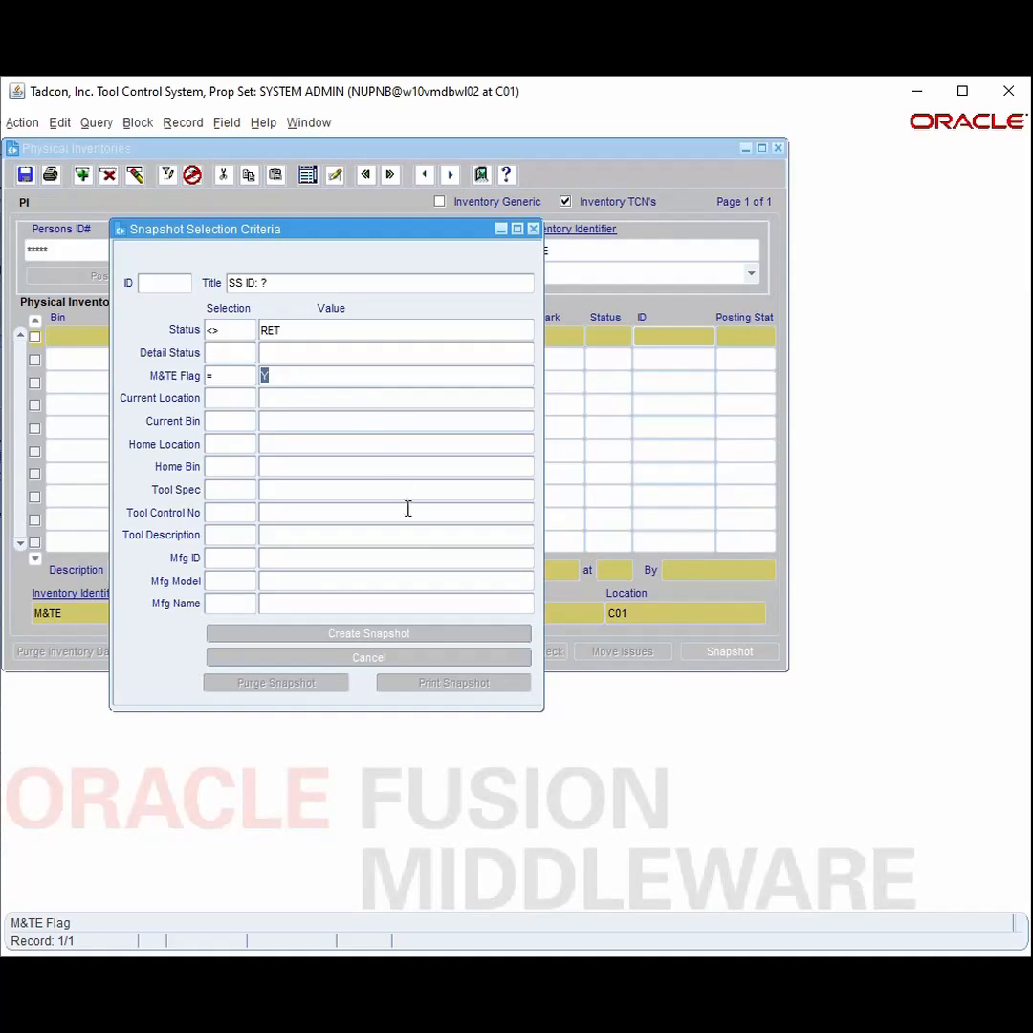
pyautogui.click(404, 636)
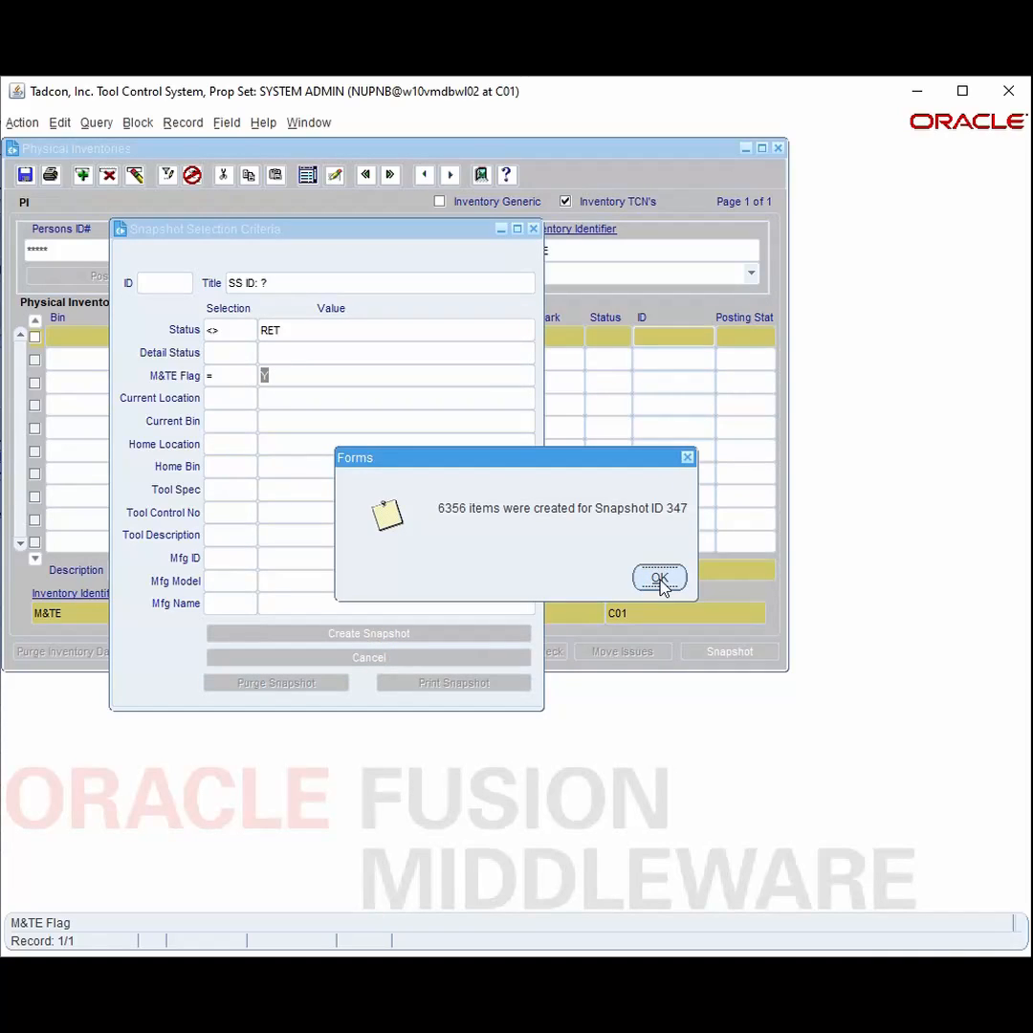
pyautogui.click(660, 580)
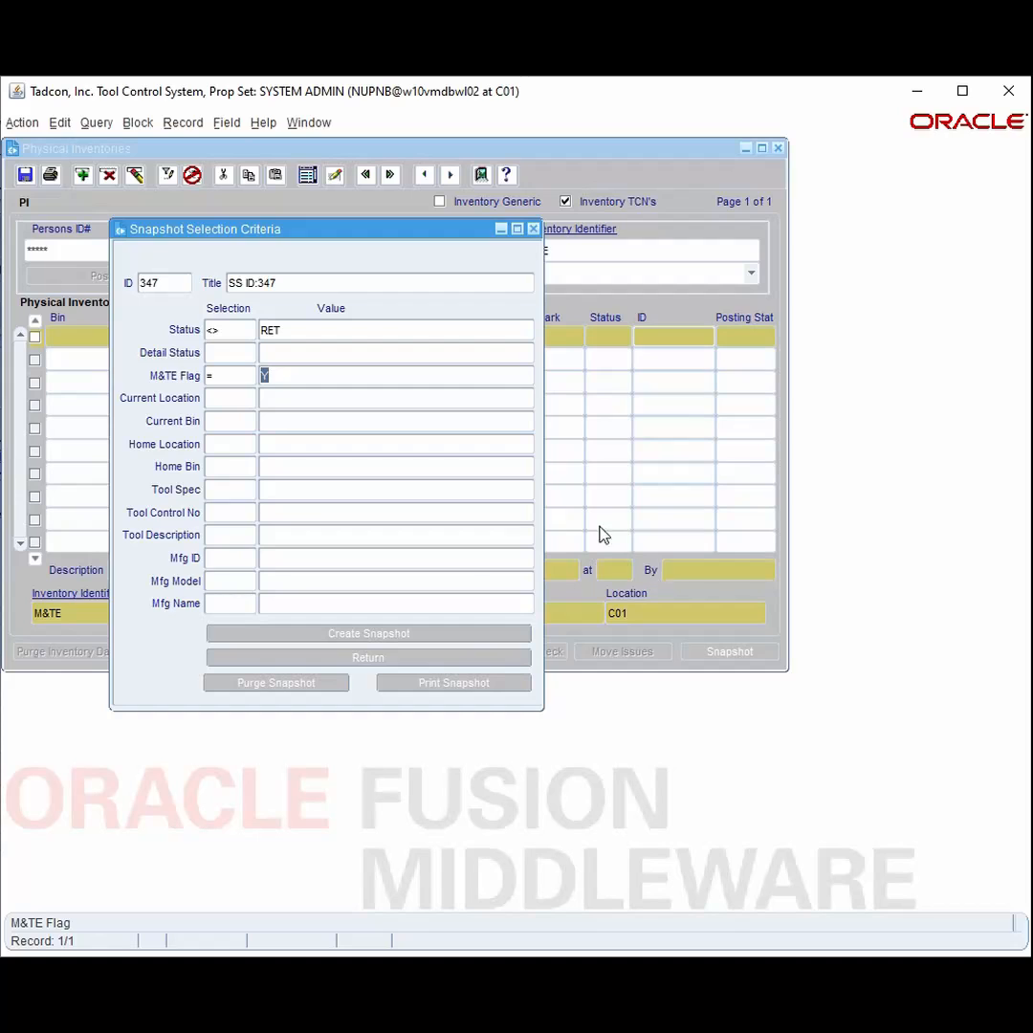
pyautogui.click(380, 659)
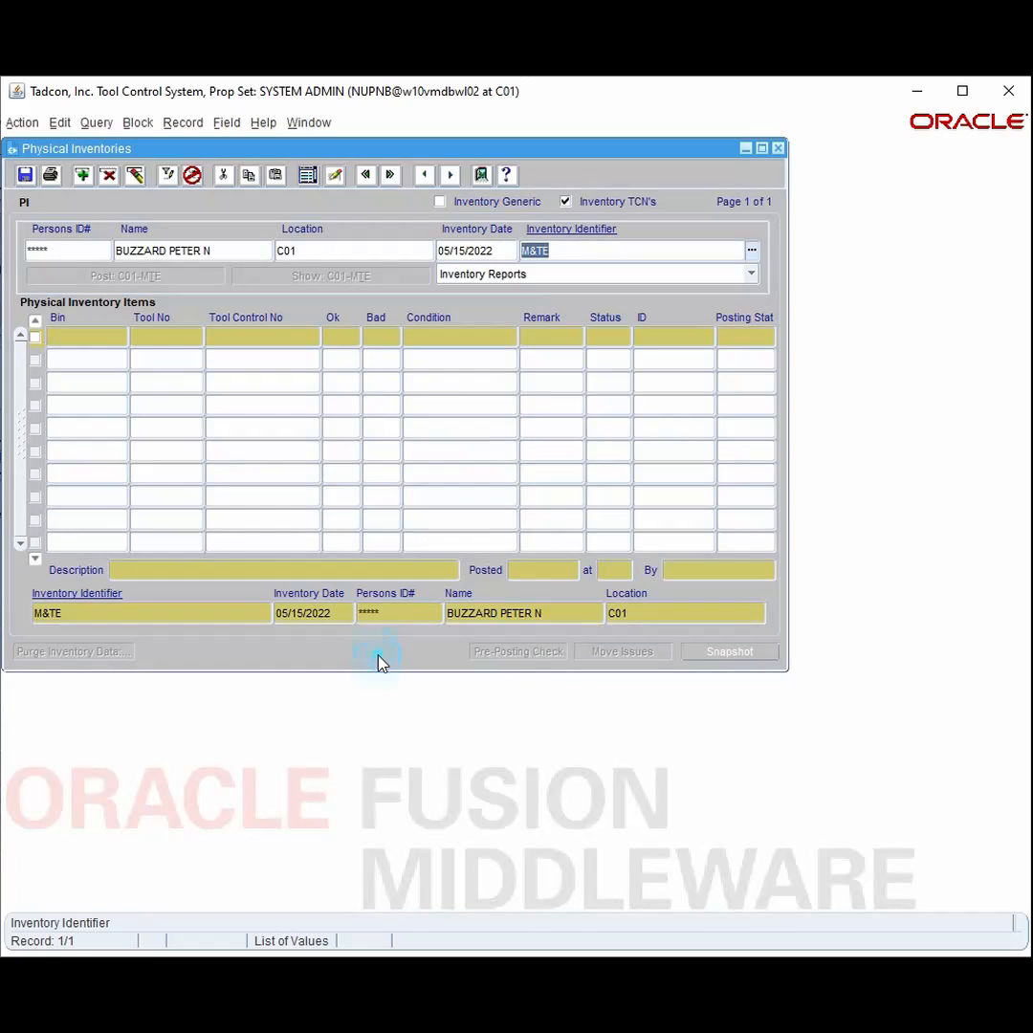
# - Add an item in bin DIMEN with tool control number 217512 to the M&TE inventory
pyautogui.click(98, 337)
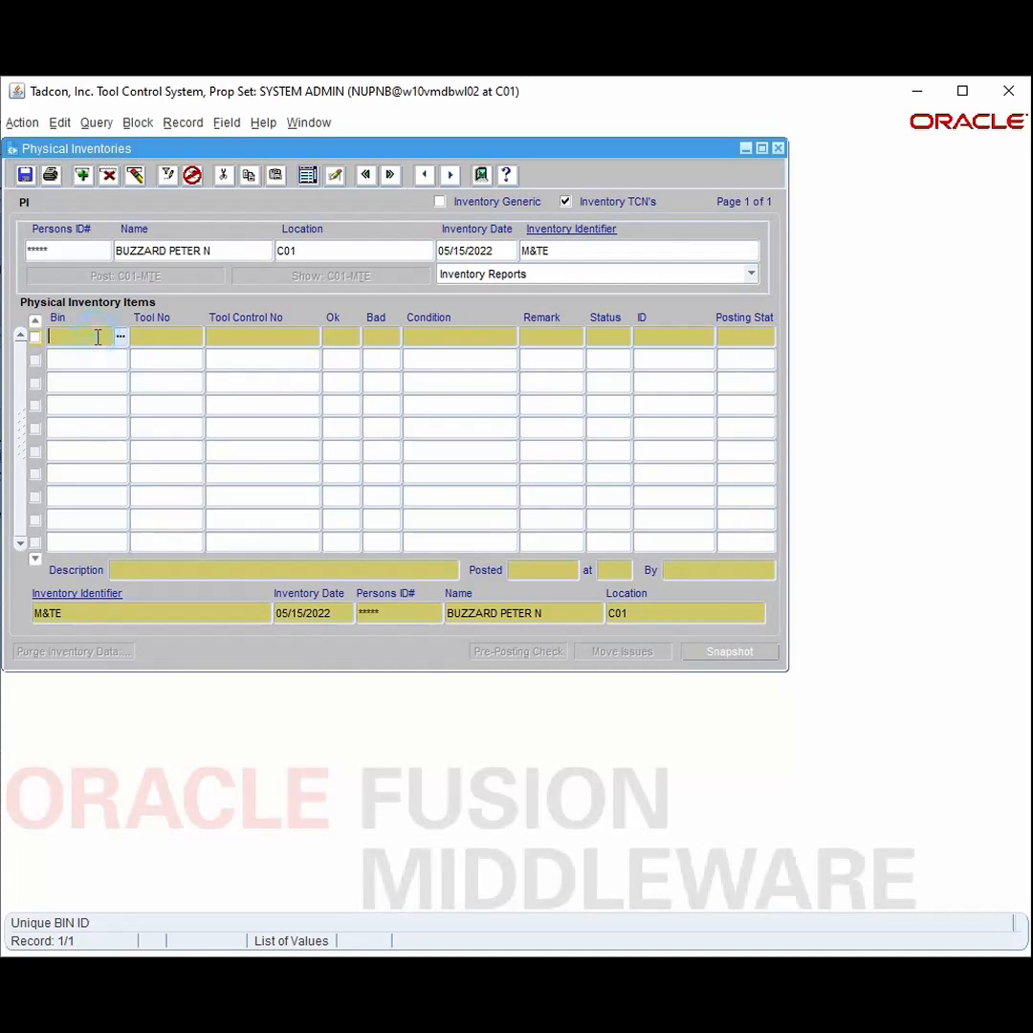
pyautogui.click(122, 338)
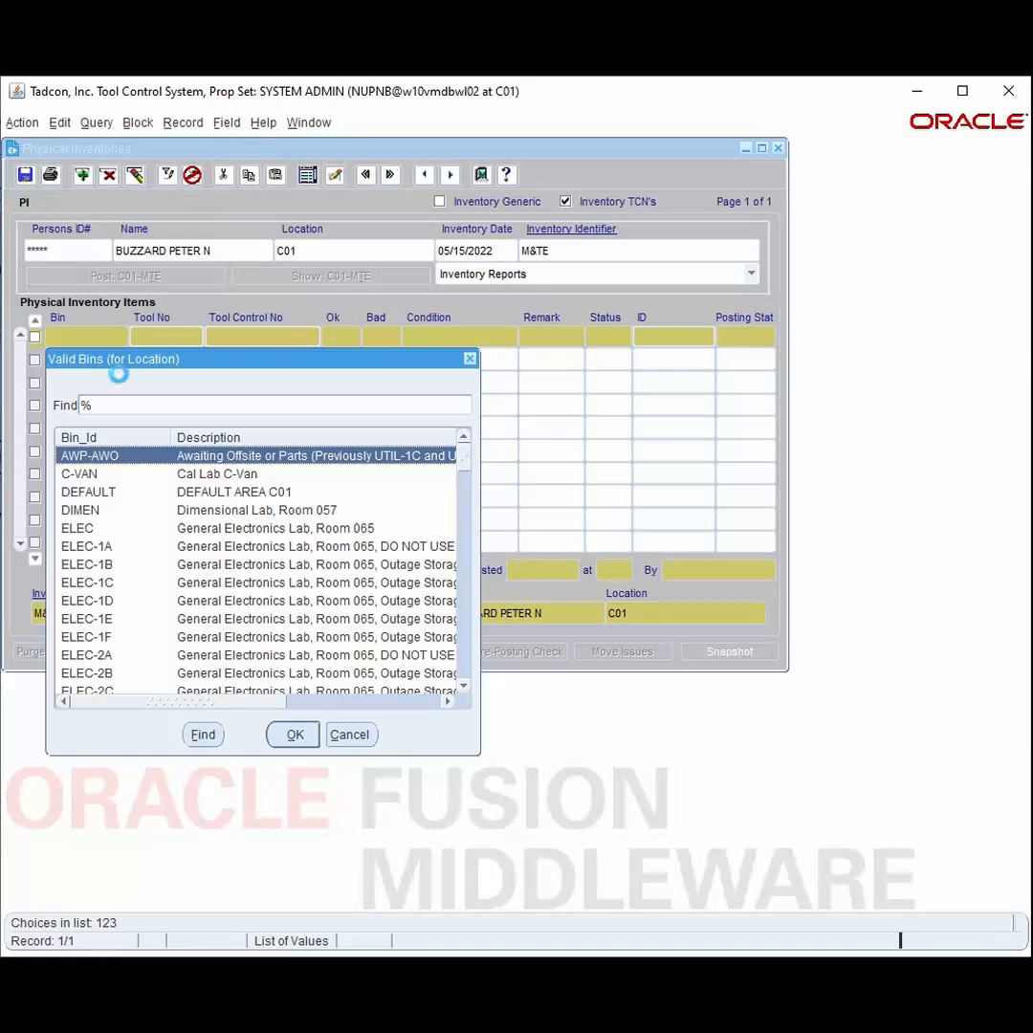
pyautogui.click(85, 510)
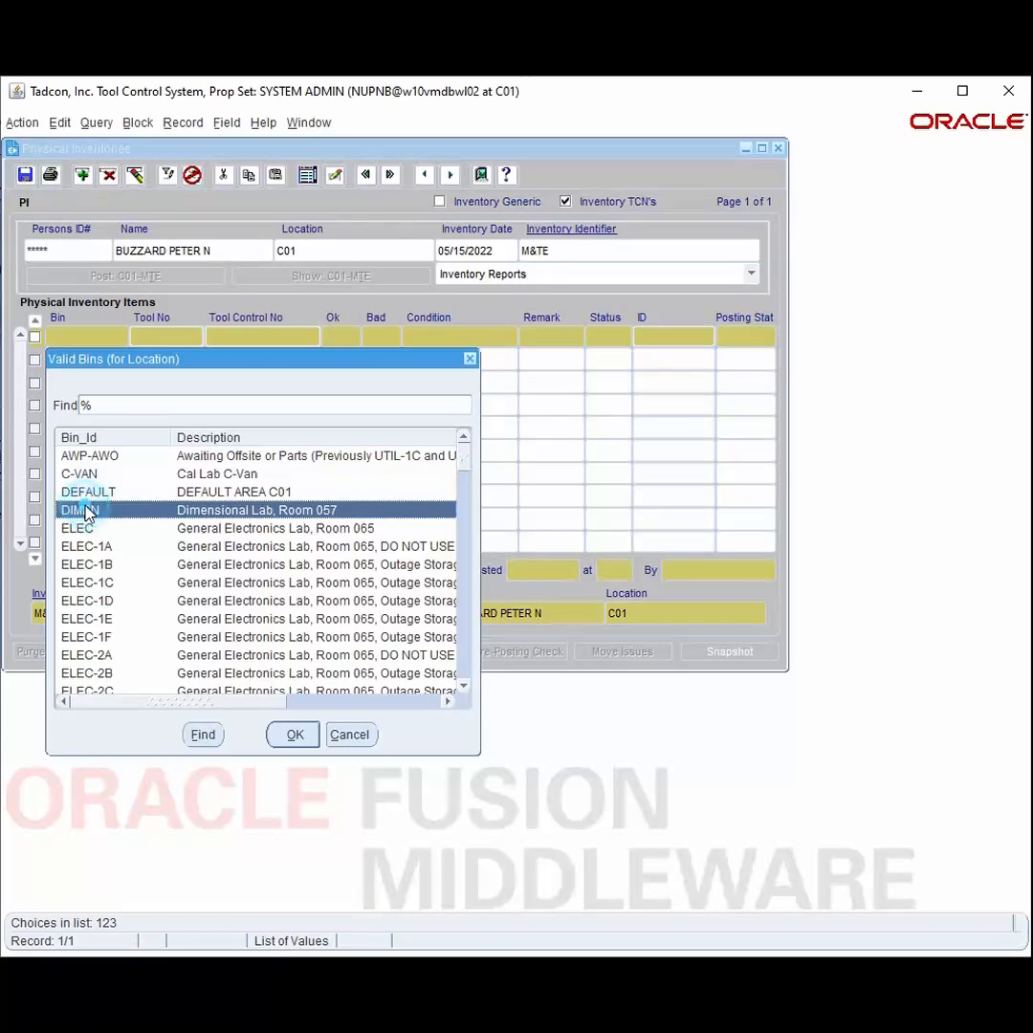
pyautogui.click(296, 734)
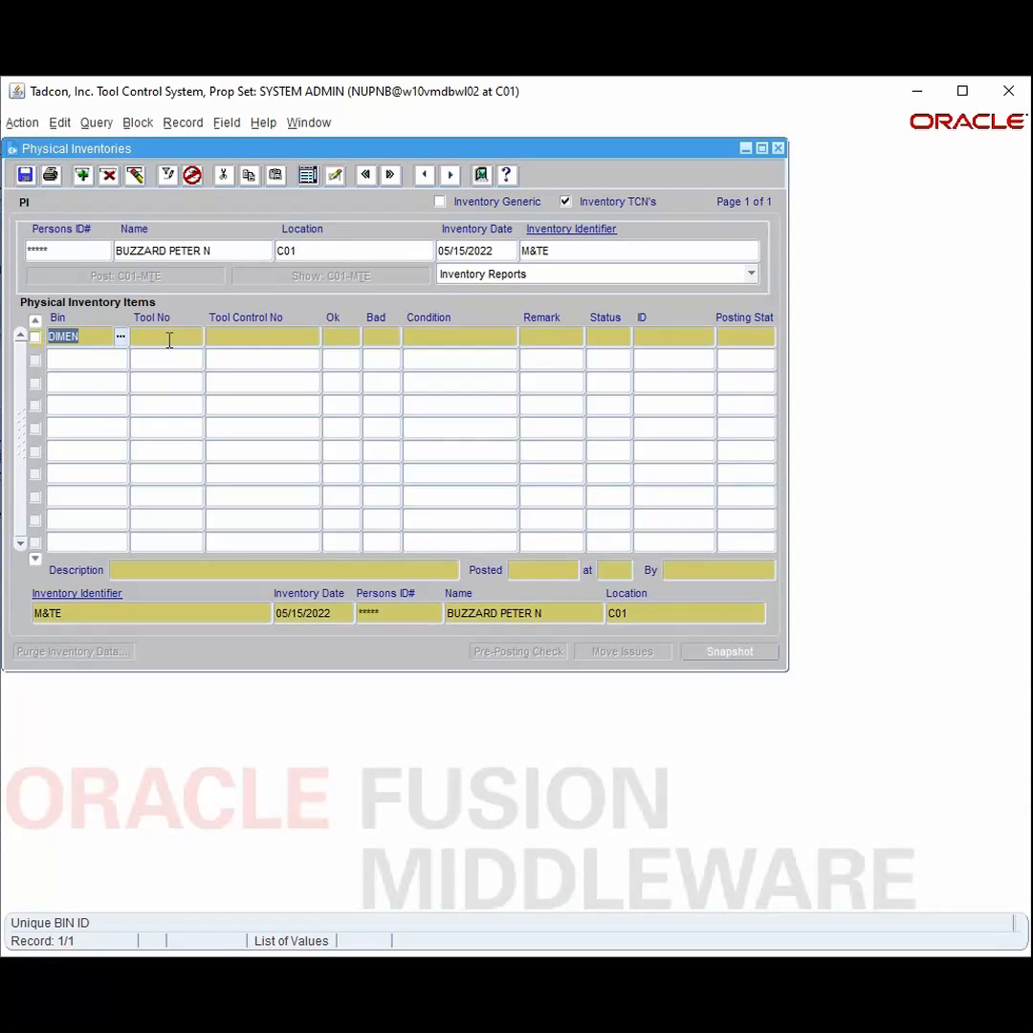
pyautogui.press('Tab')
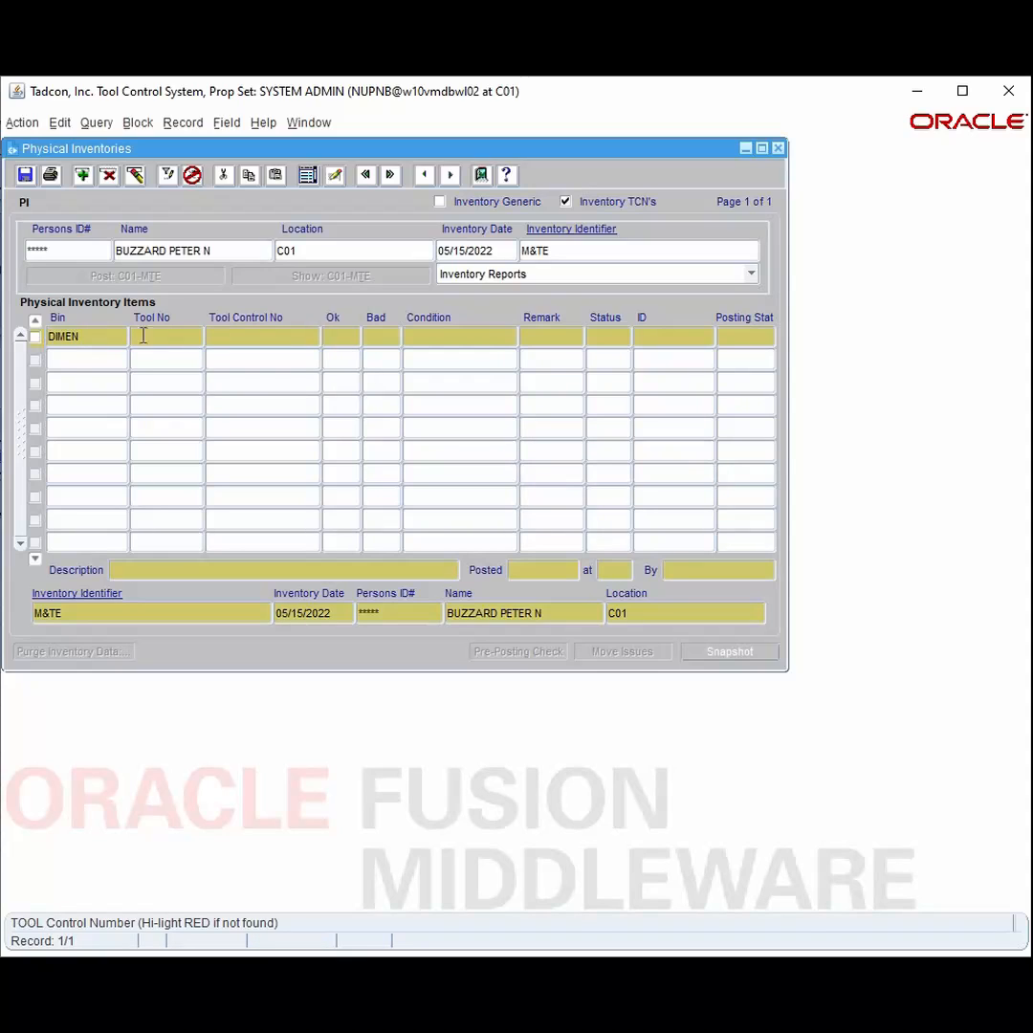
pyautogui.write('217512')
pyautogui.press('Return')
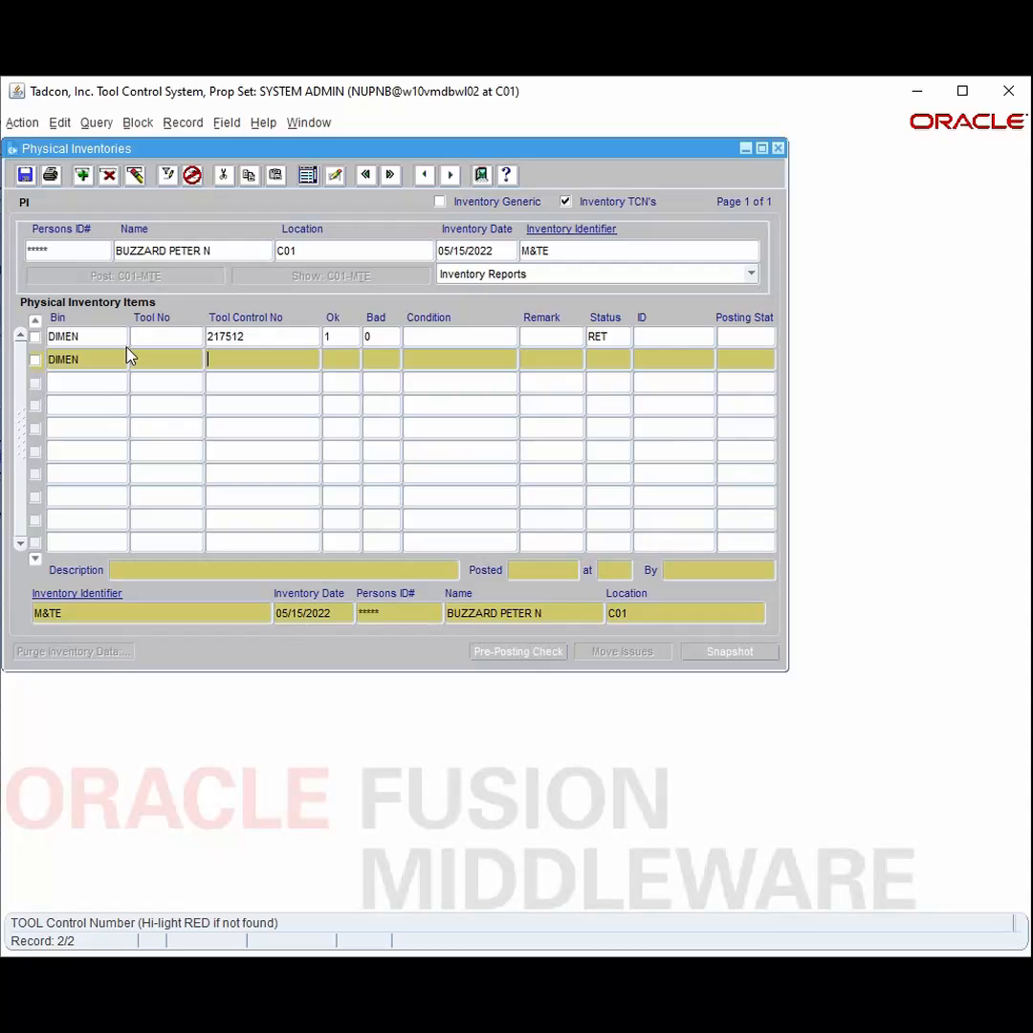
# - Run the pre-posting check on the M&TE inventory at C01, saving changes first, and acknowledge its result
pyautogui.click(525, 653)
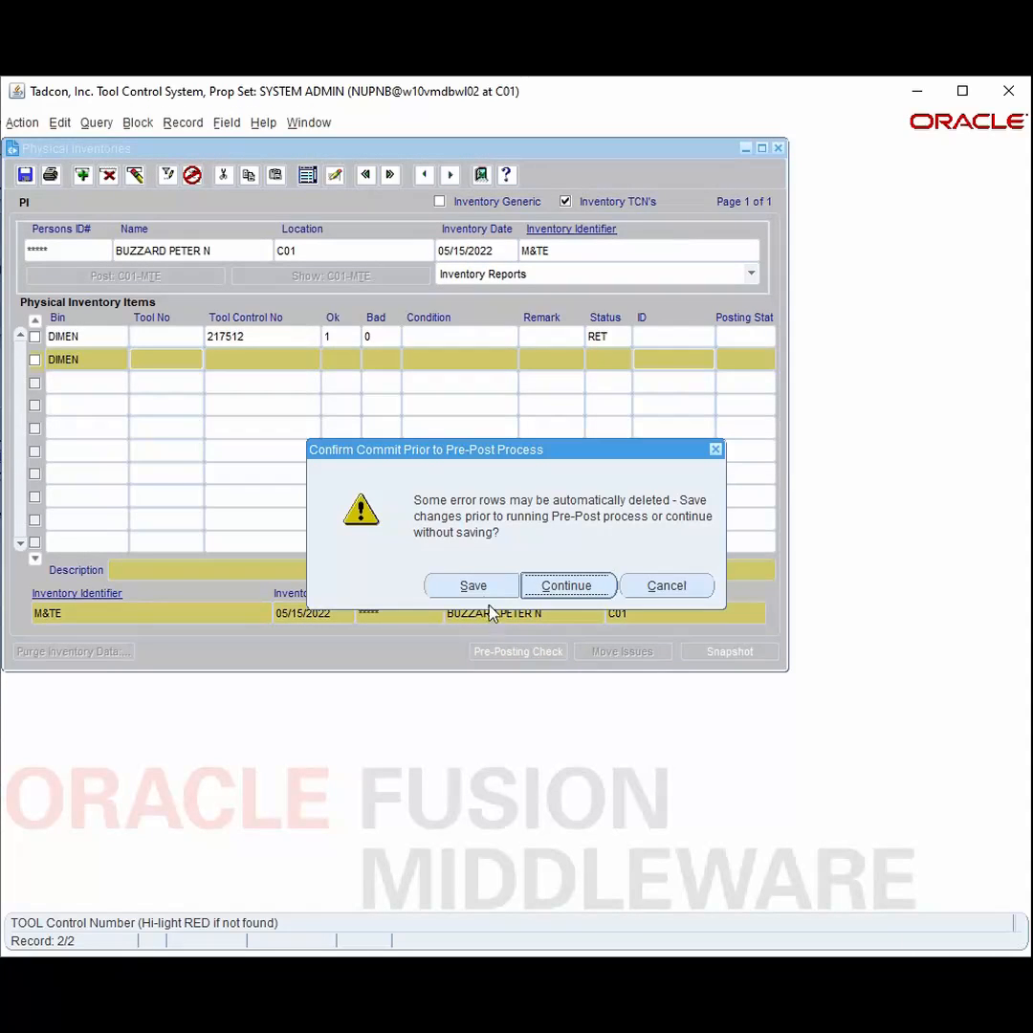
pyautogui.click(472, 586)
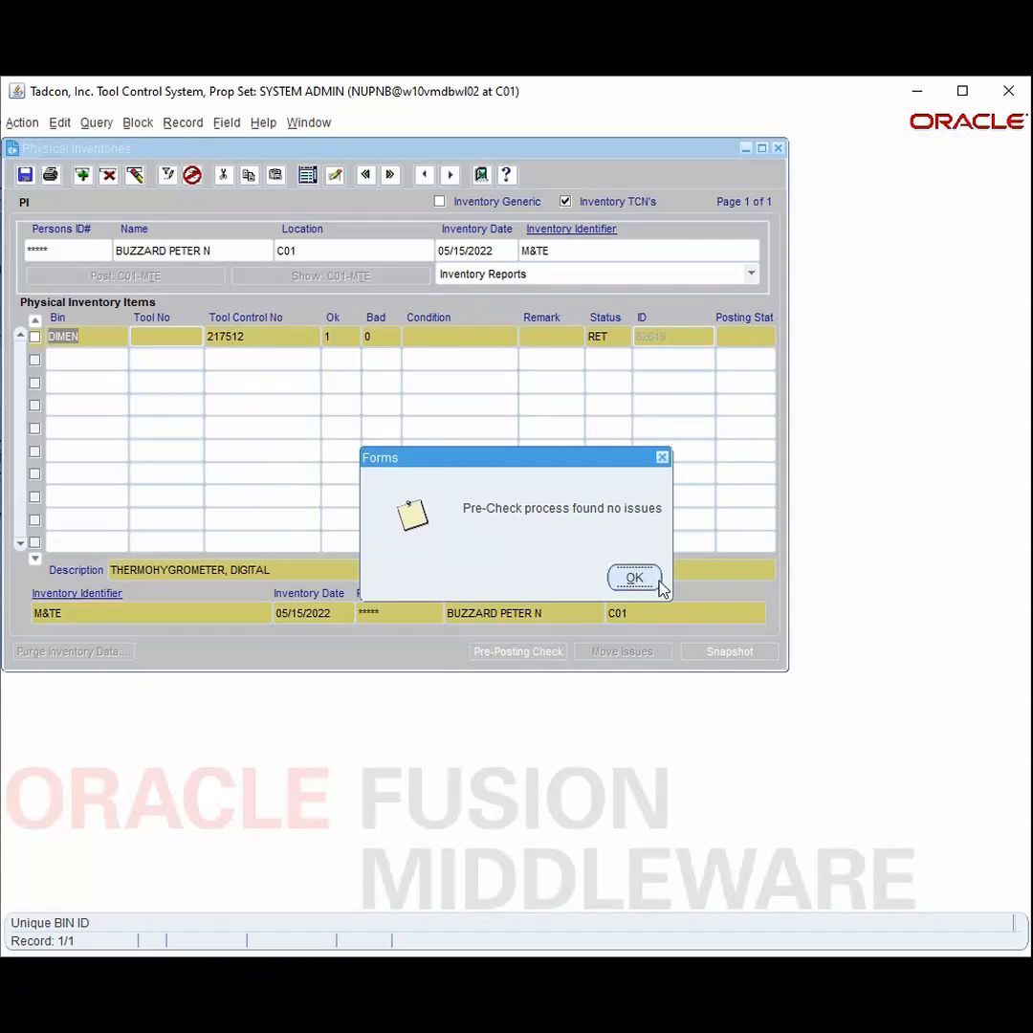
pyautogui.click(635, 577)
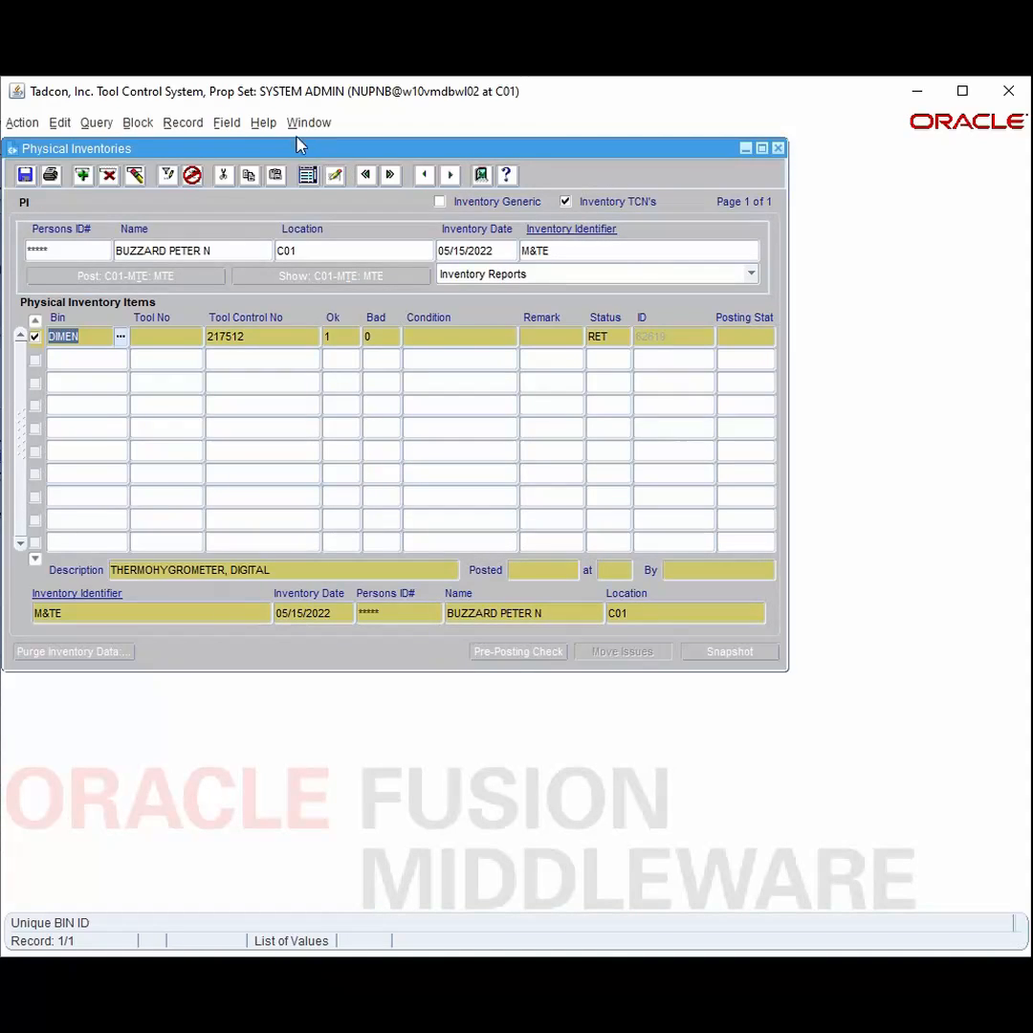
# - Exit the physical inventories form and change the issue point to H08
pyautogui.click(481, 176)
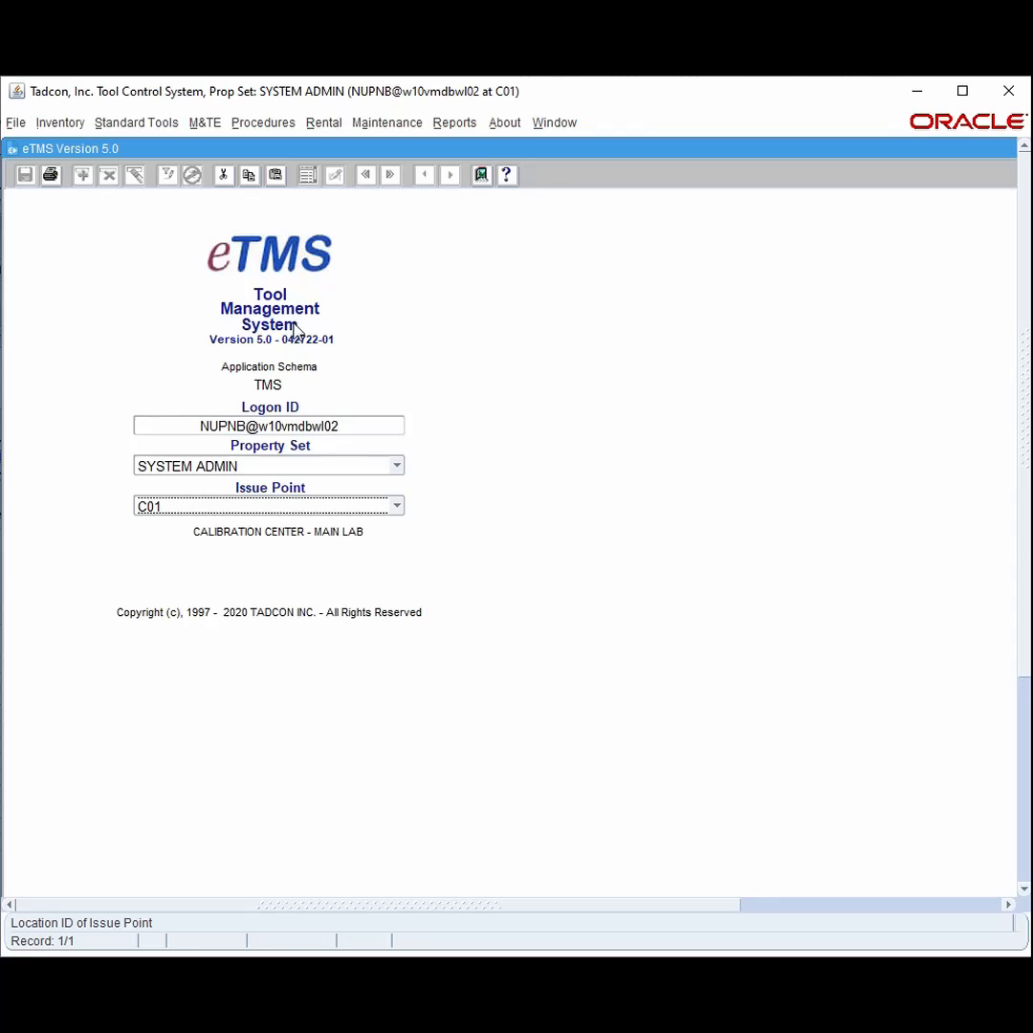
pyautogui.click(397, 508)
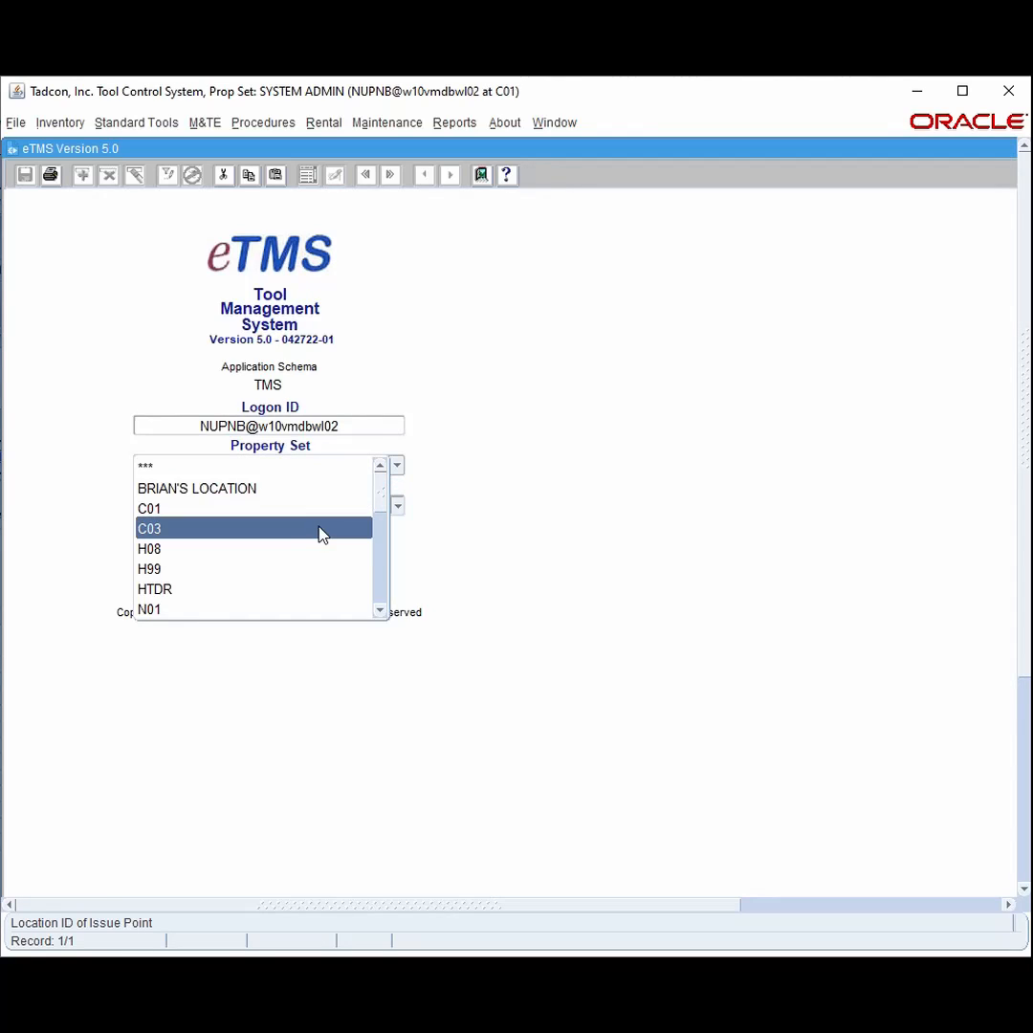
pyautogui.click(304, 550)
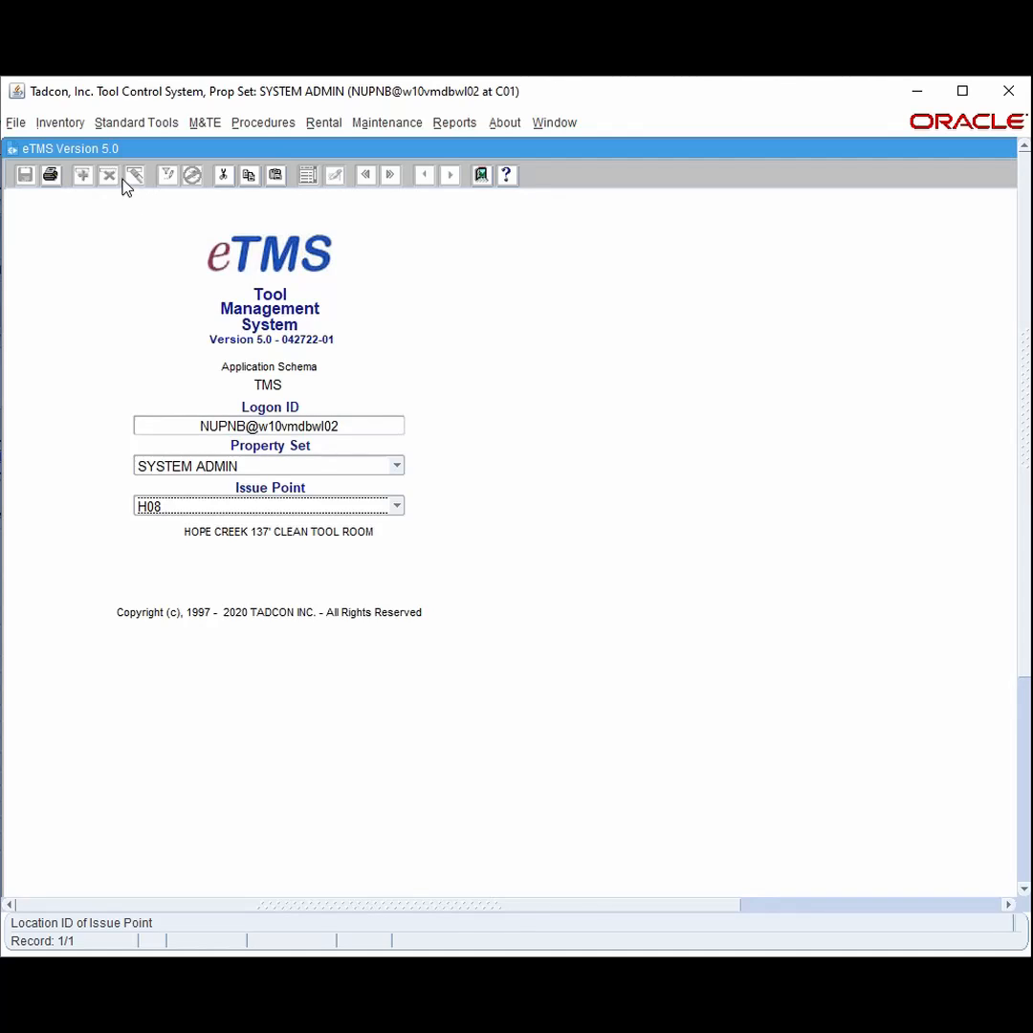
# - Open Document Inventory for location H08 and load the existing M&TE inventory
pyautogui.click(60, 124)
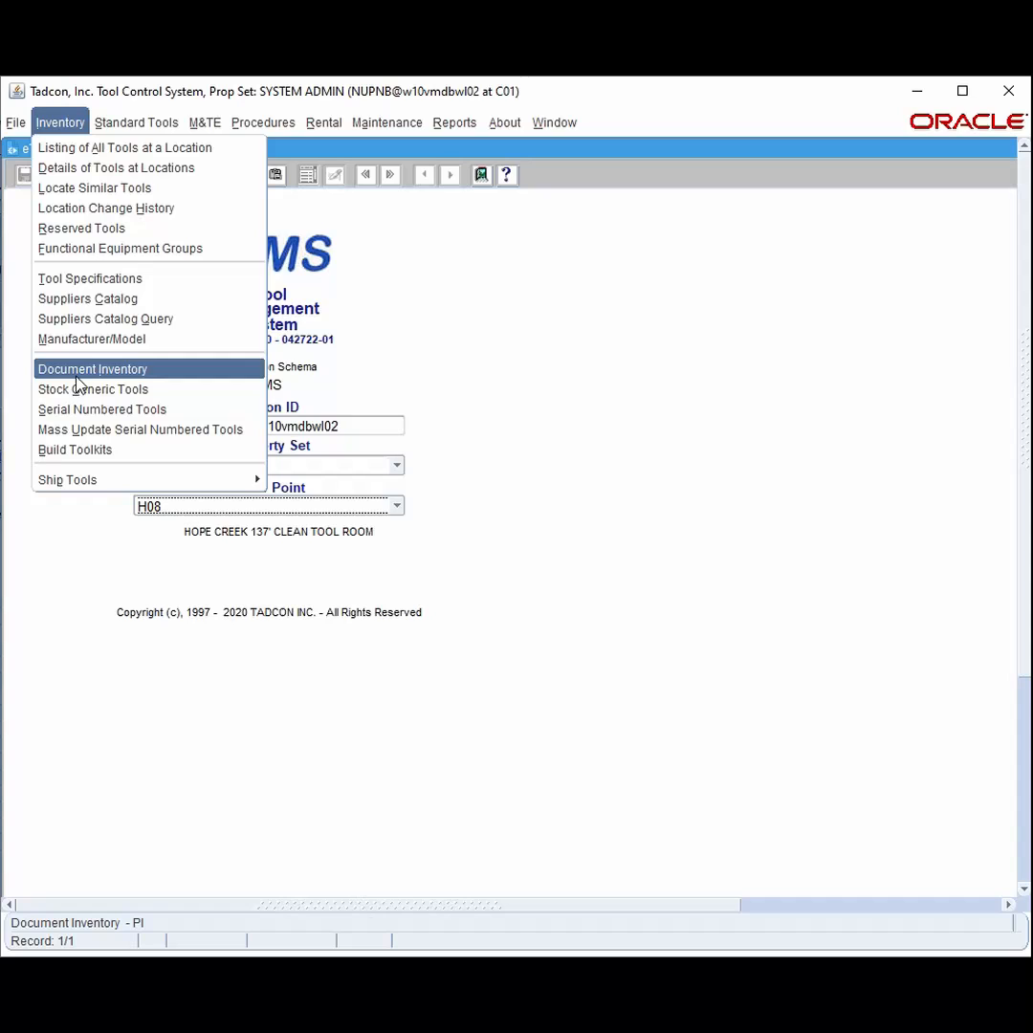
pyautogui.click(163, 371)
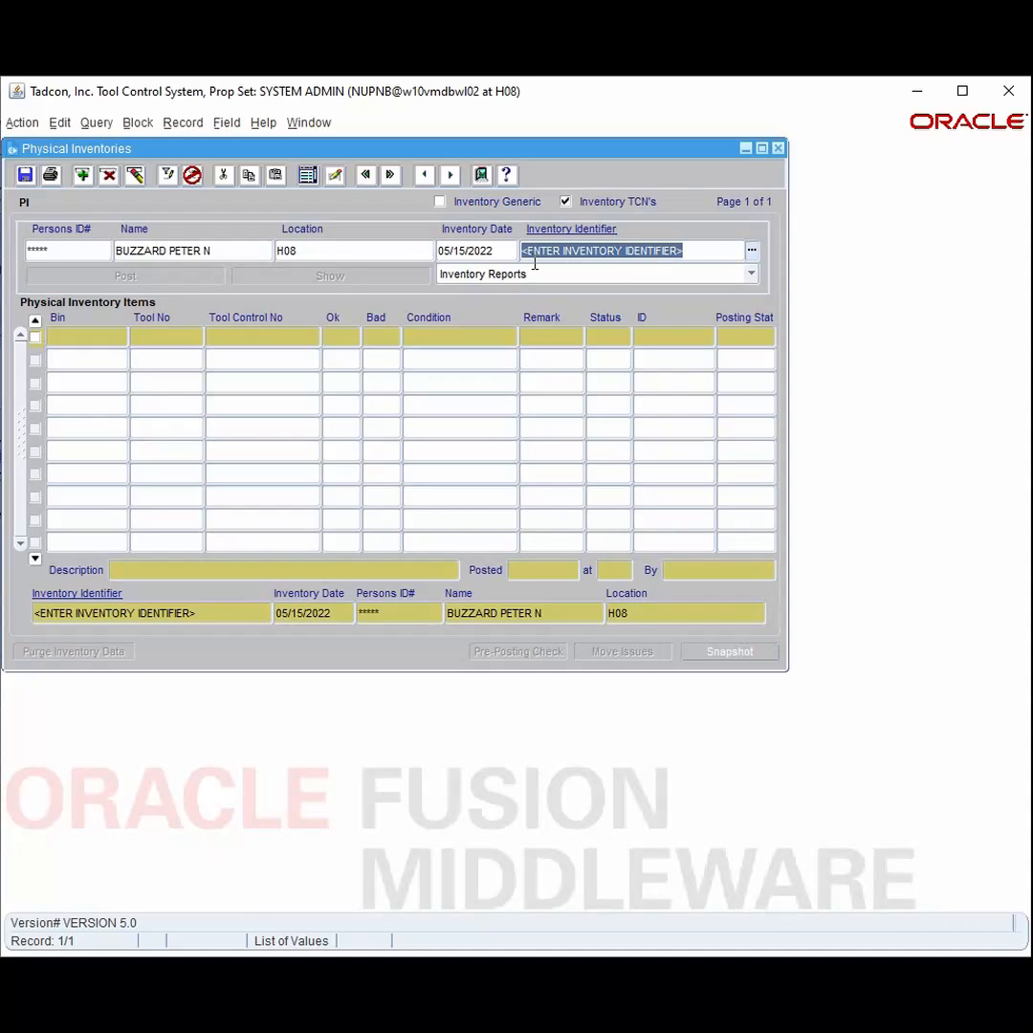
pyautogui.click(752, 252)
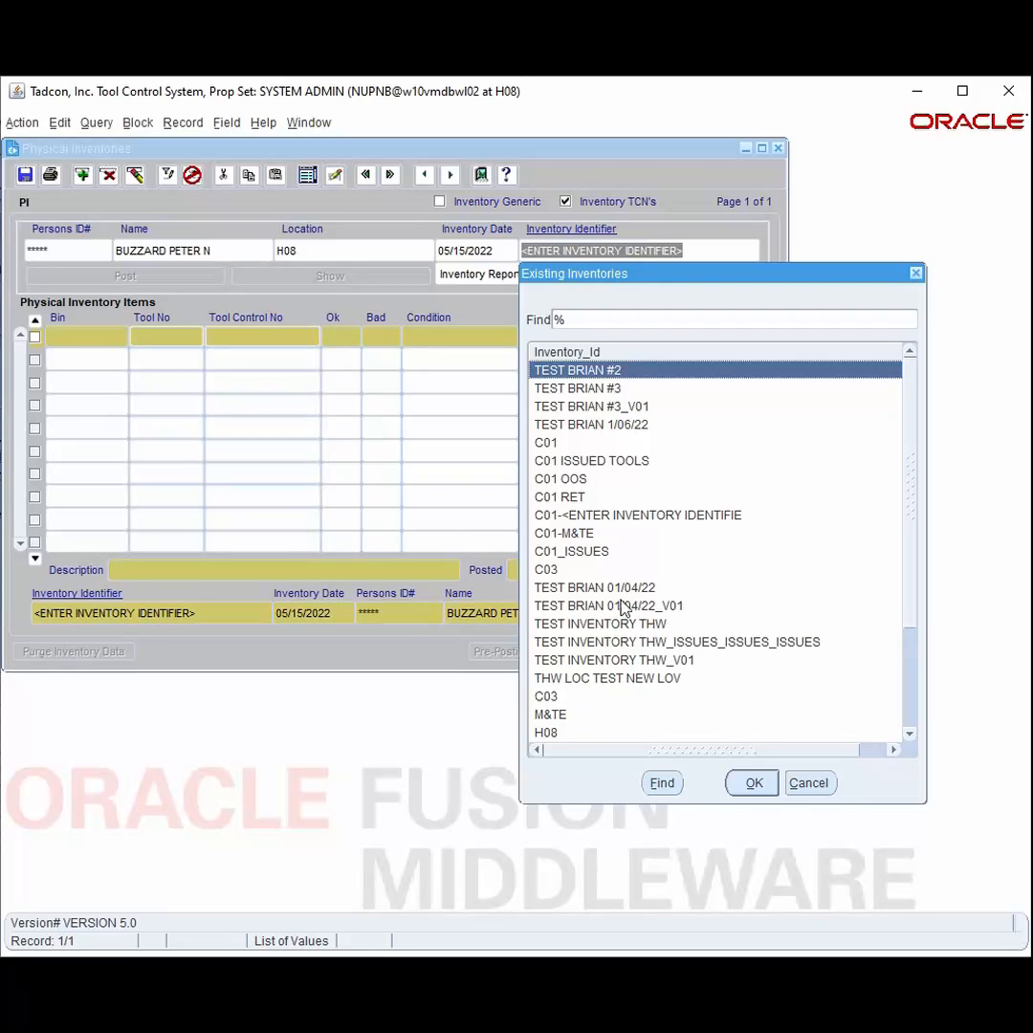
pyautogui.click(558, 717)
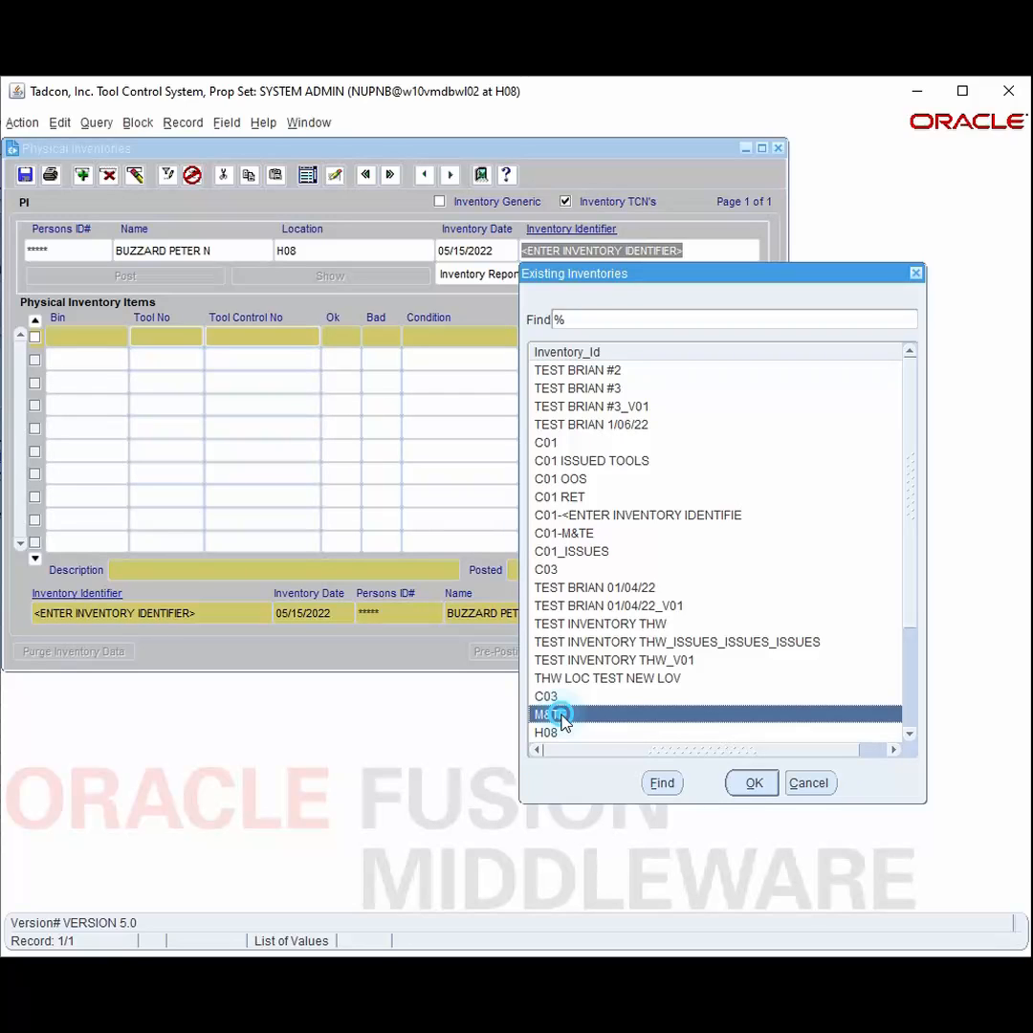
pyautogui.click(752, 782)
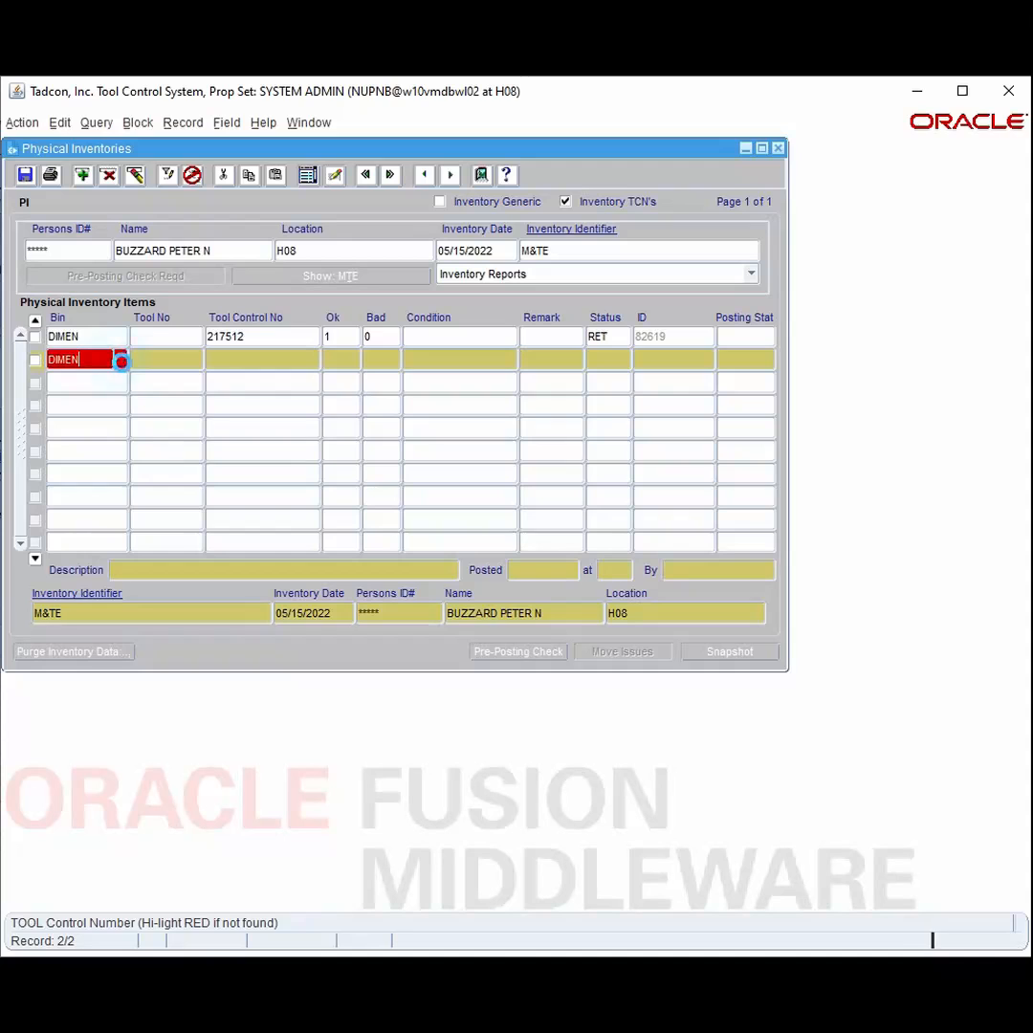
# - Add an item in bin 001A with tool control number 217513 to the M&TE inventory at H08
pyautogui.click(119, 360)
pyautogui.click(122, 360)
pyautogui.doubleClick(88, 479)
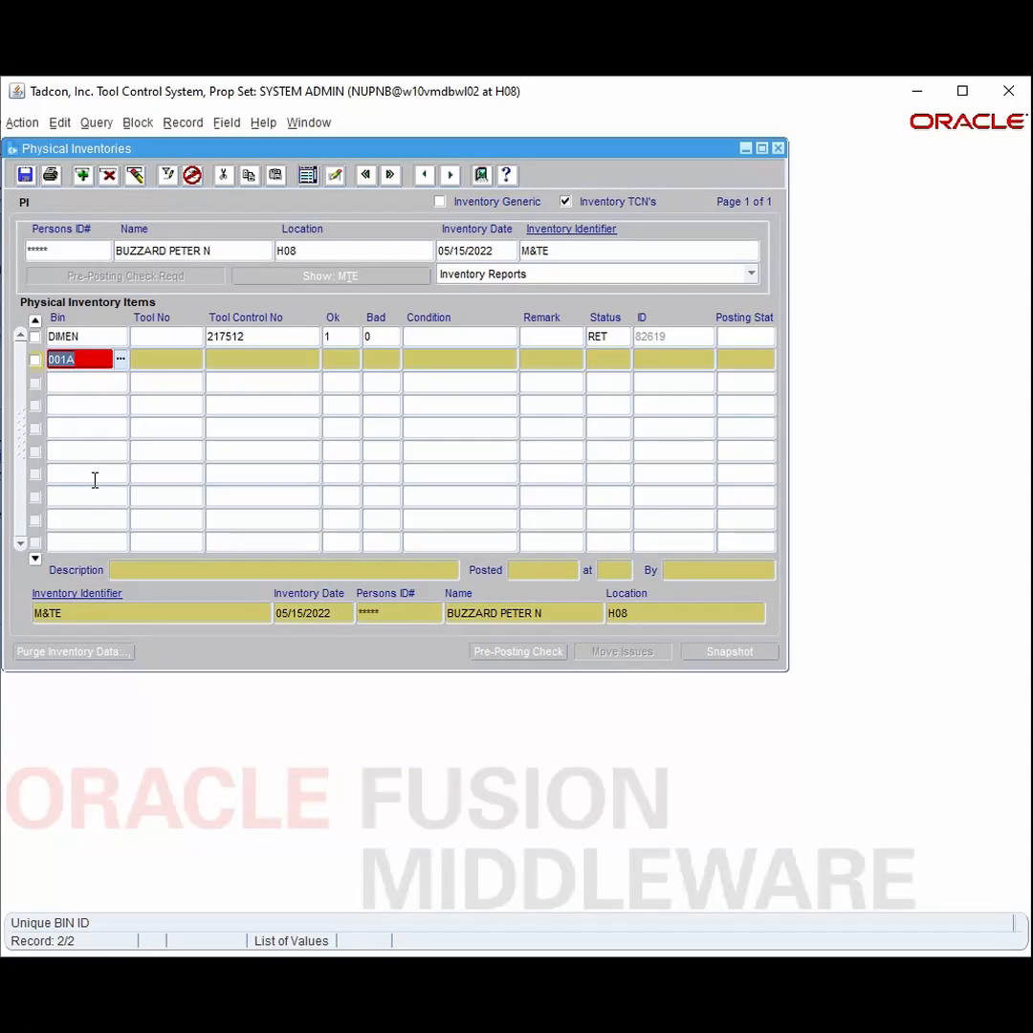
pyautogui.press('Tab')
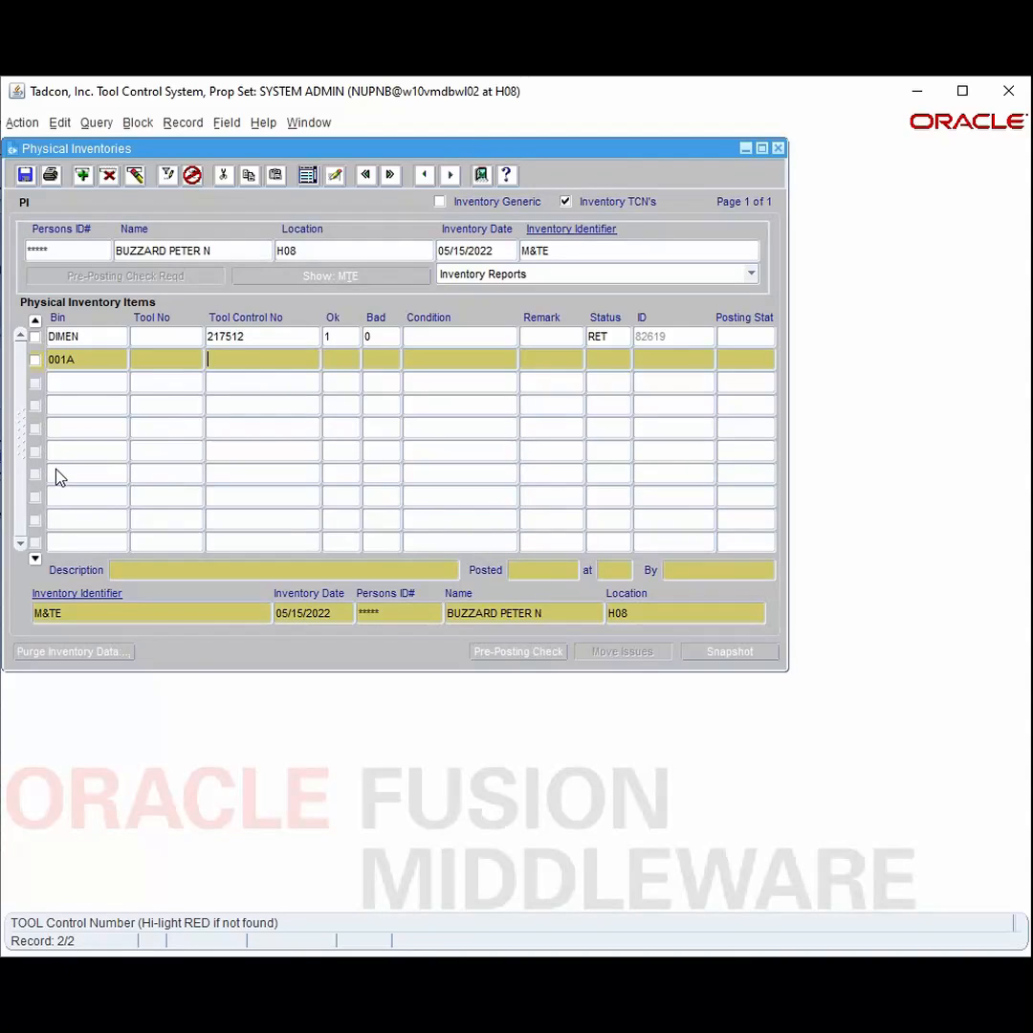
pyautogui.write('217513')
pyautogui.press('Return')
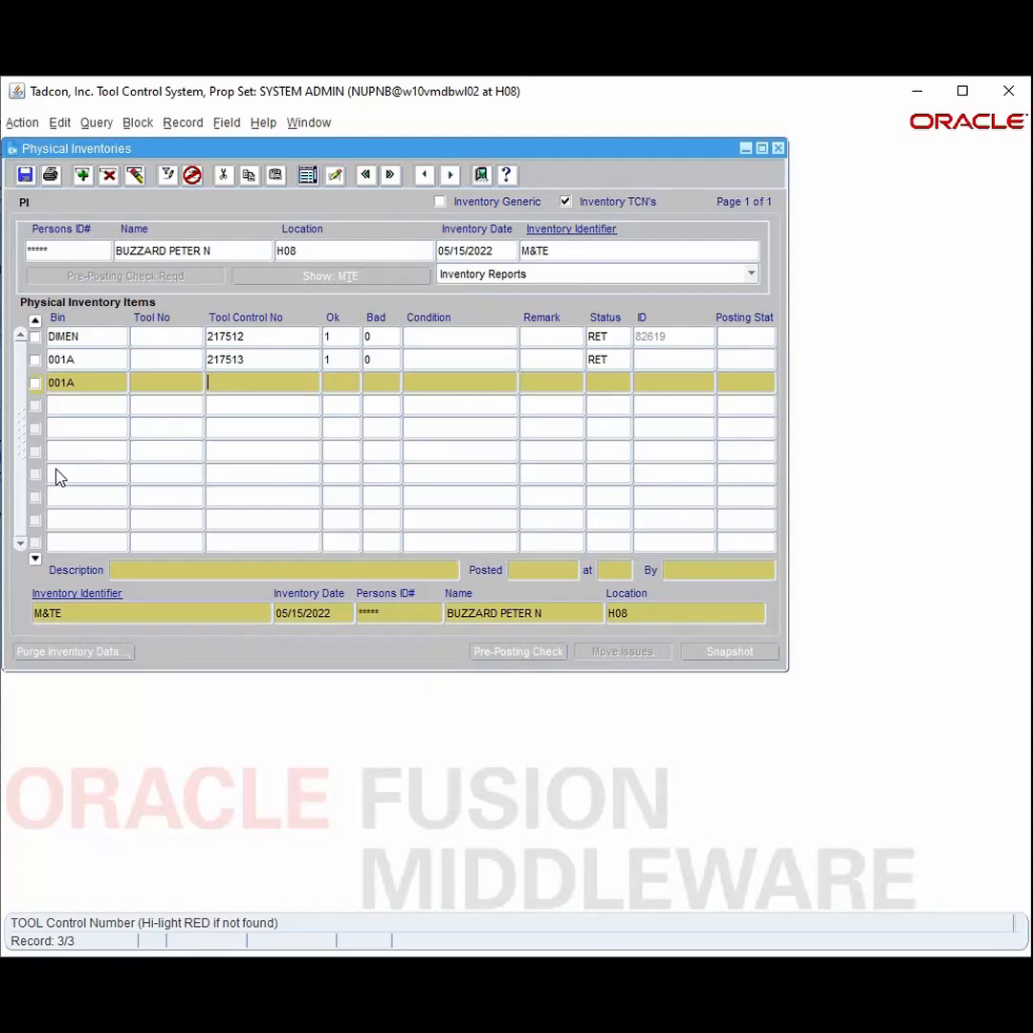
# - Run the pre-posting check on the M&TE inventory at H08 with changes saved first, acknowledge it, and exit the form
pyautogui.click(517, 652)
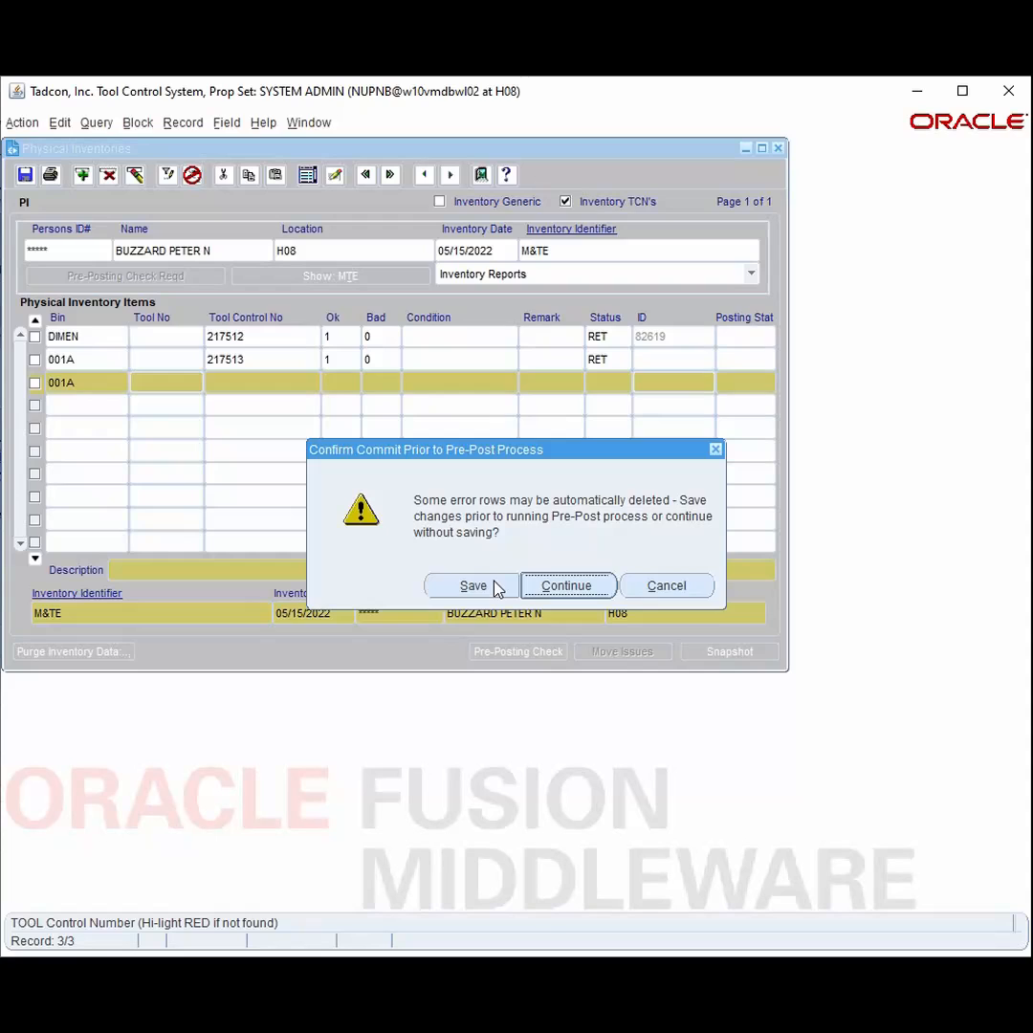
pyautogui.click(496, 587)
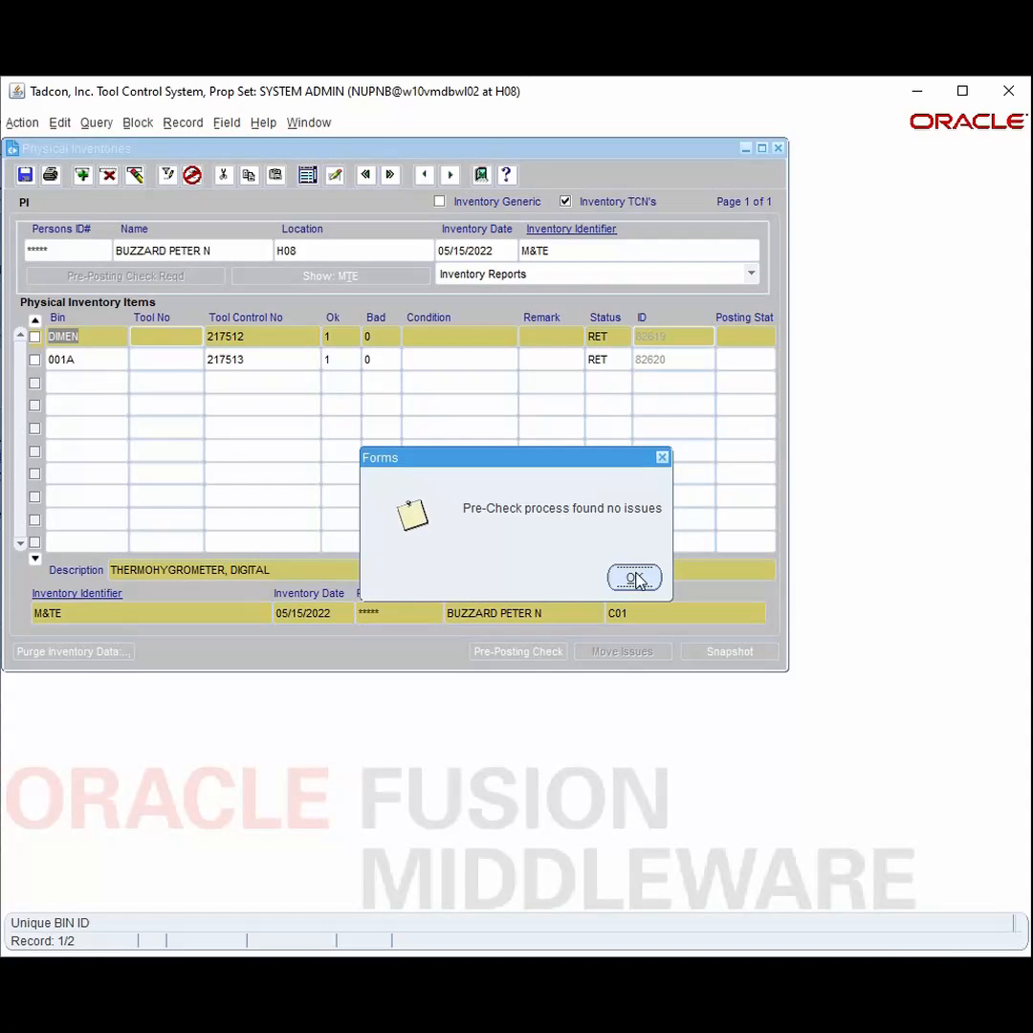
pyautogui.click(634, 579)
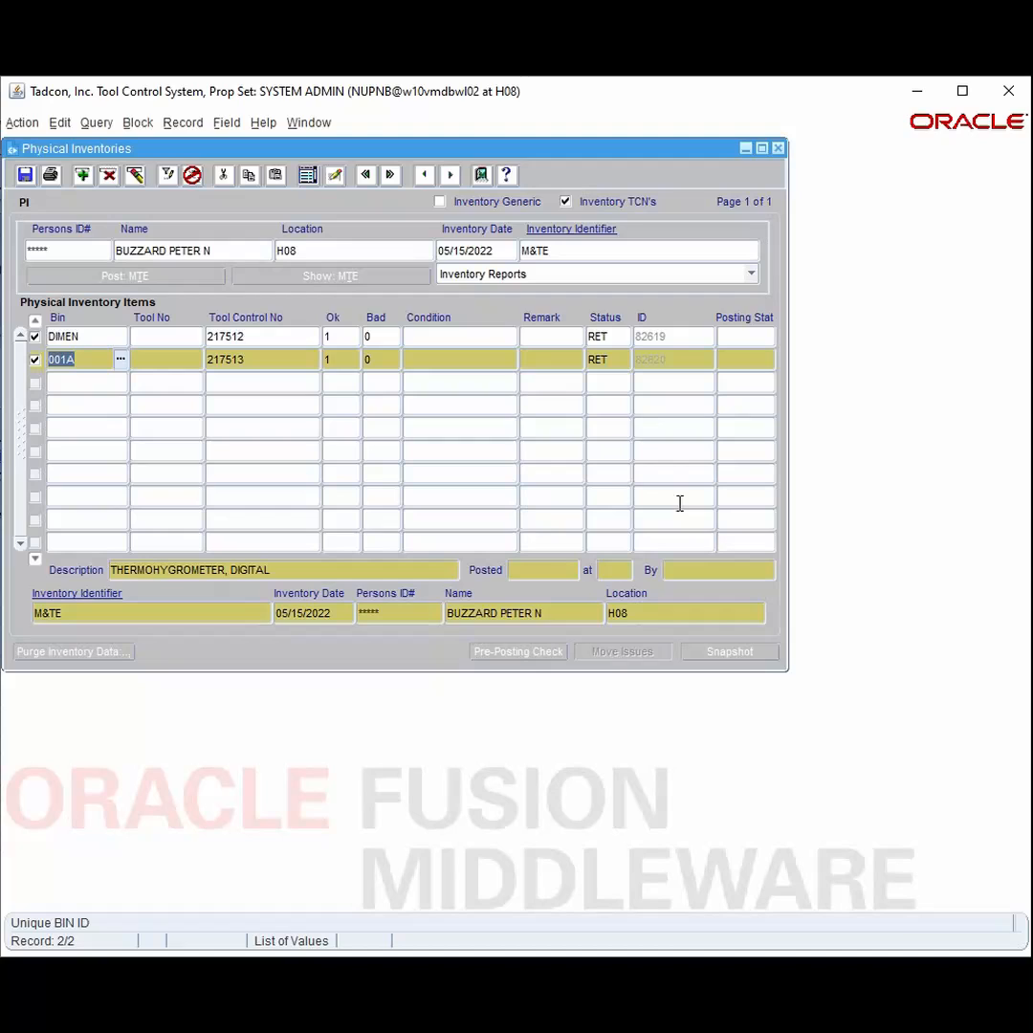
pyautogui.click(481, 176)
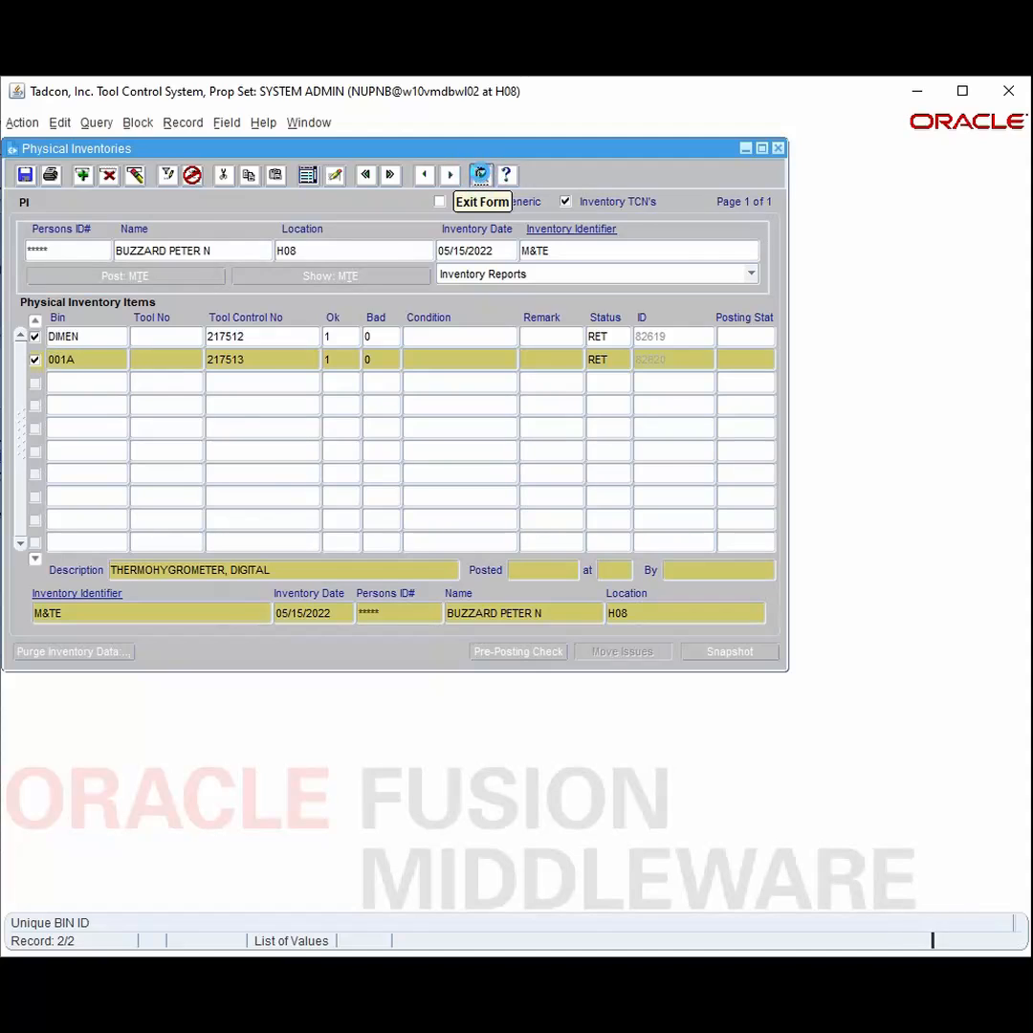